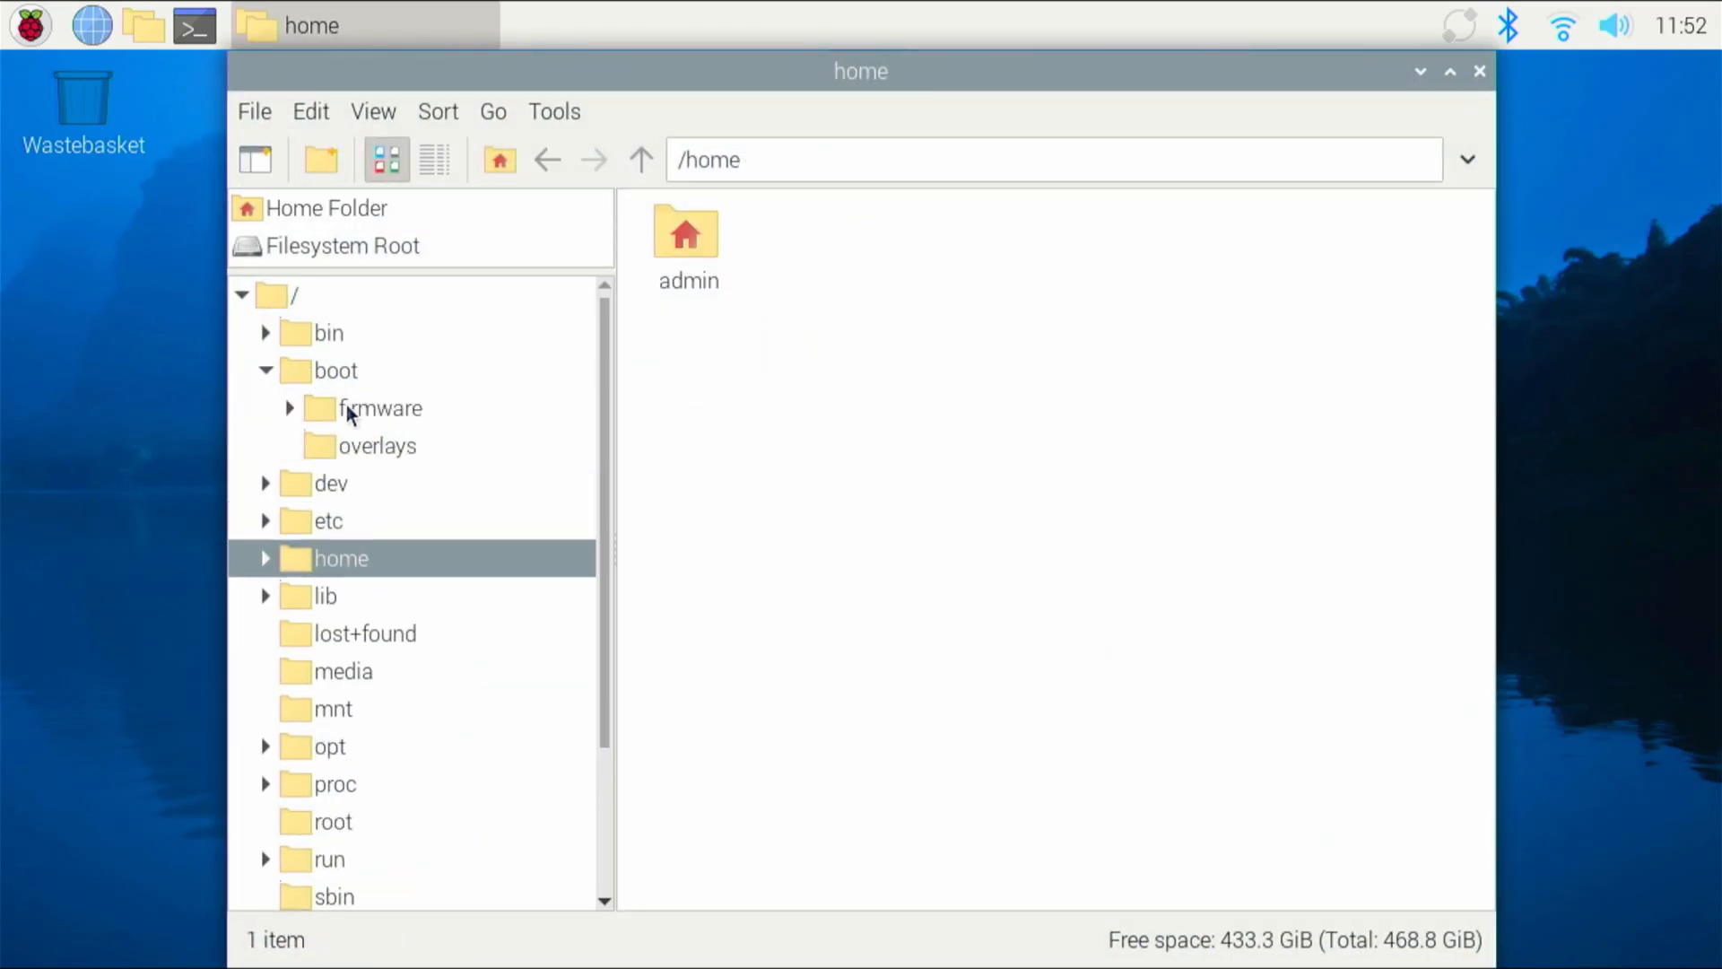
# Look at /boot/config.txt and find it only points to the firmware folder.
pyautogui.click(339, 374)
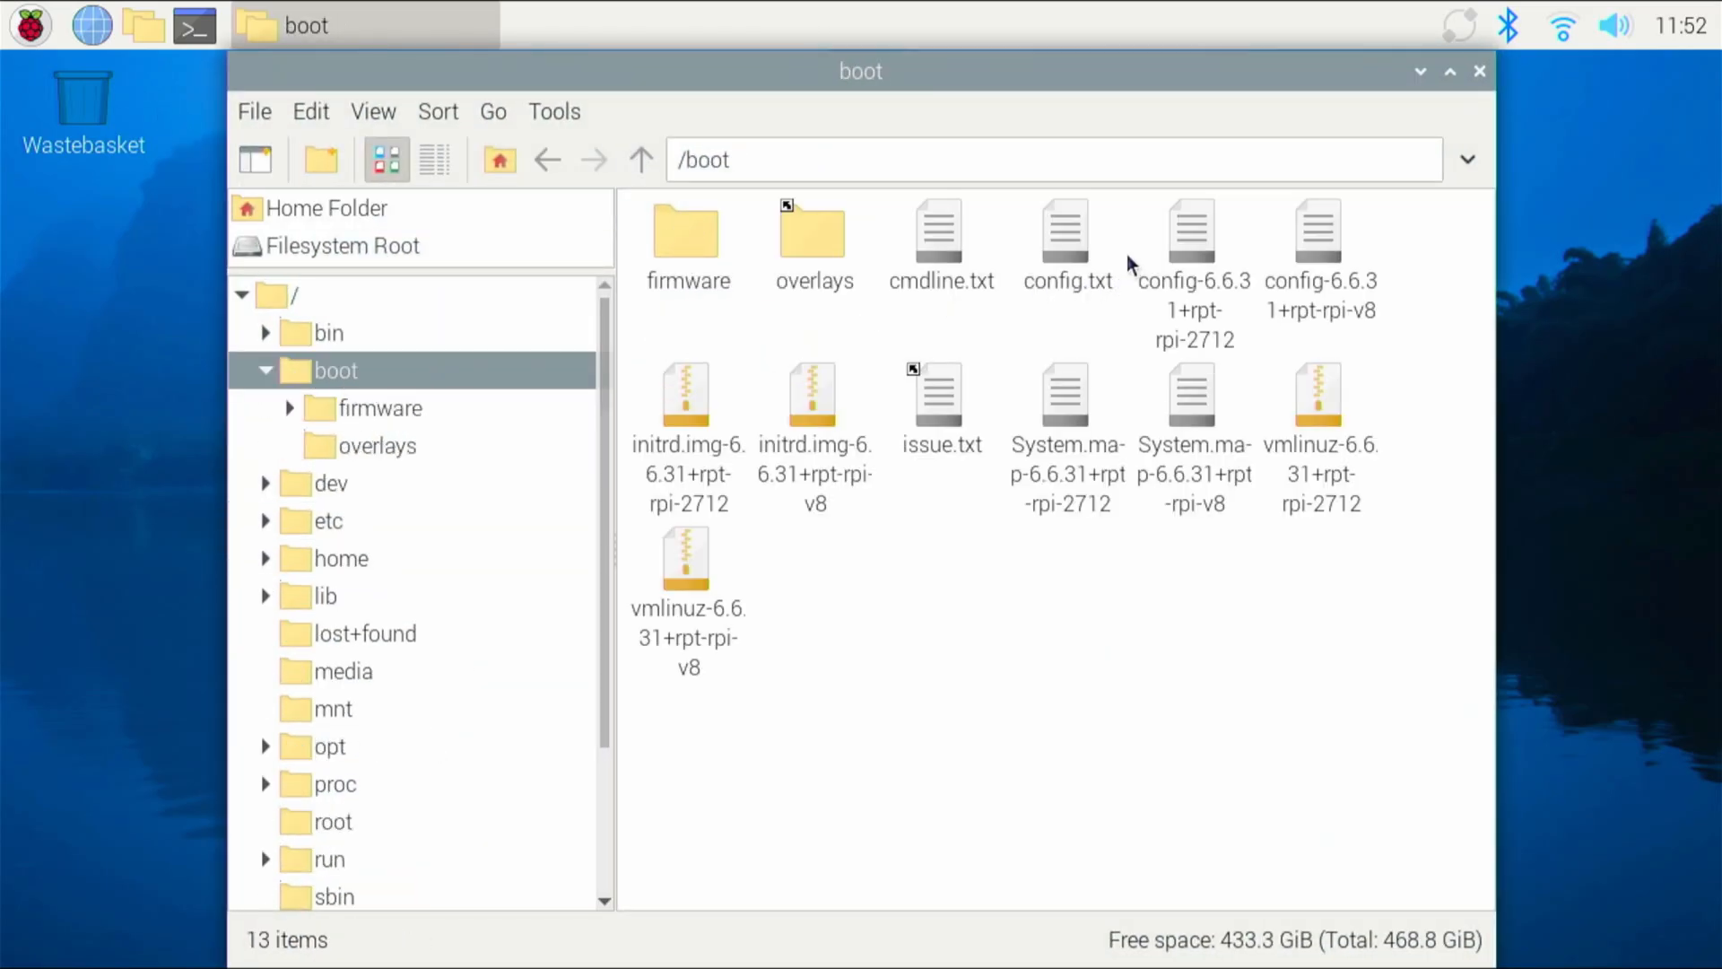
pyautogui.click(1070, 256)
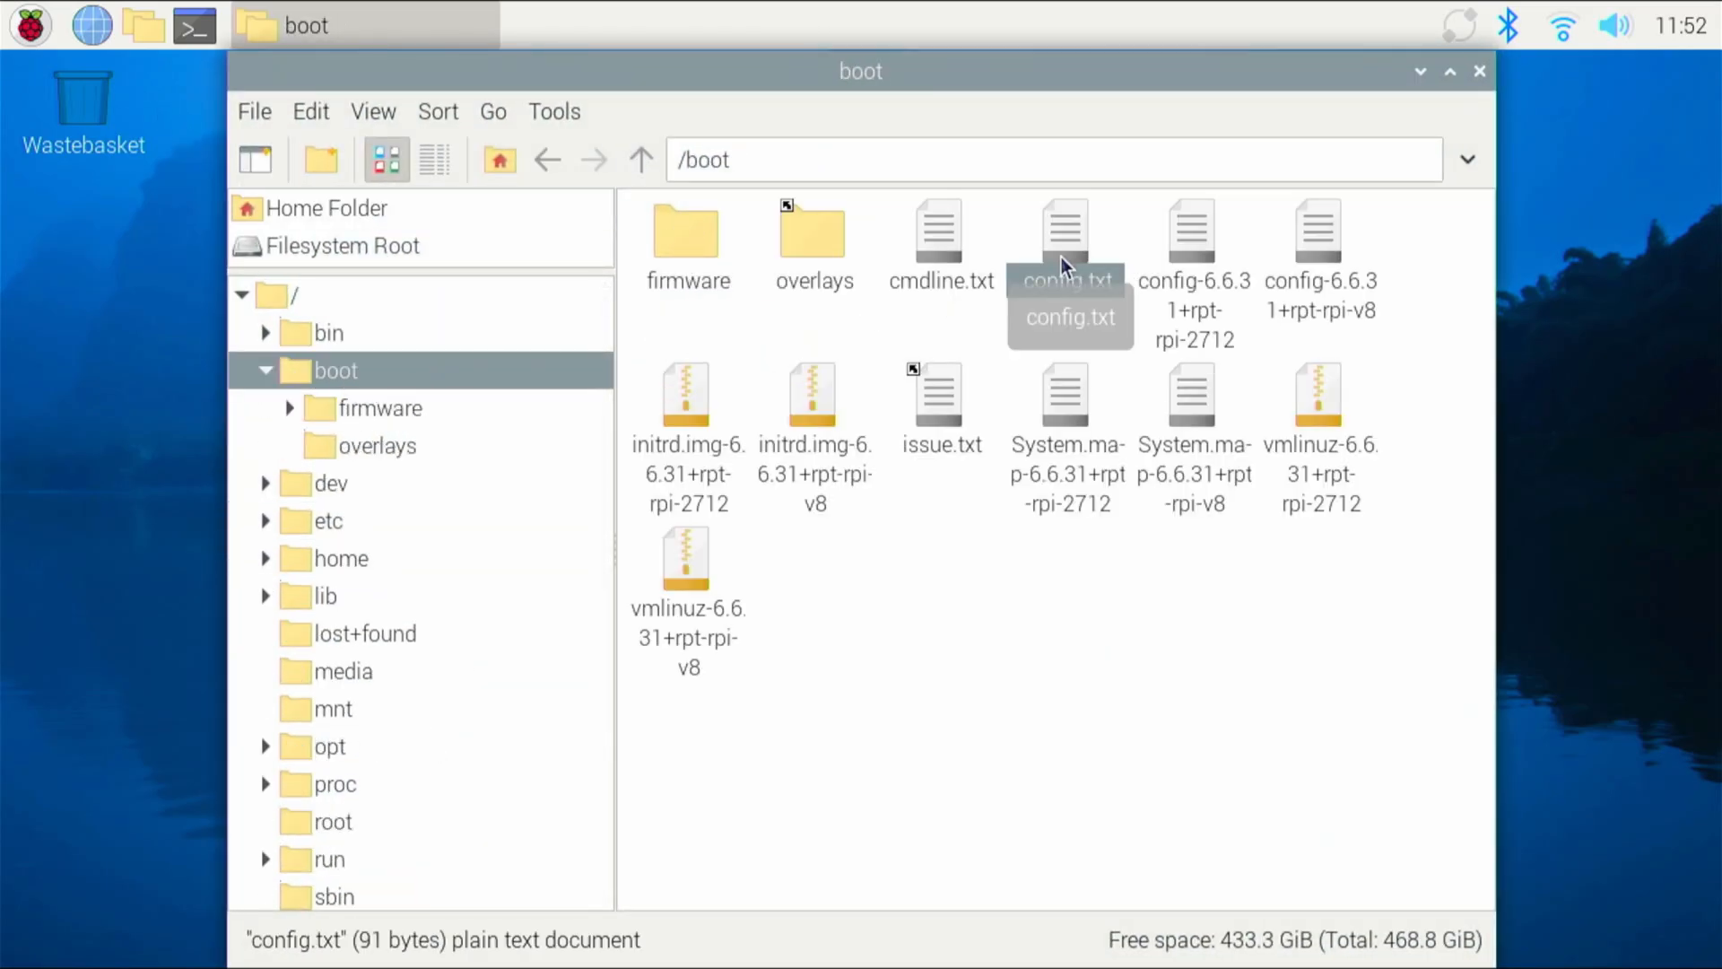
pyautogui.doubleClick(1065, 262)
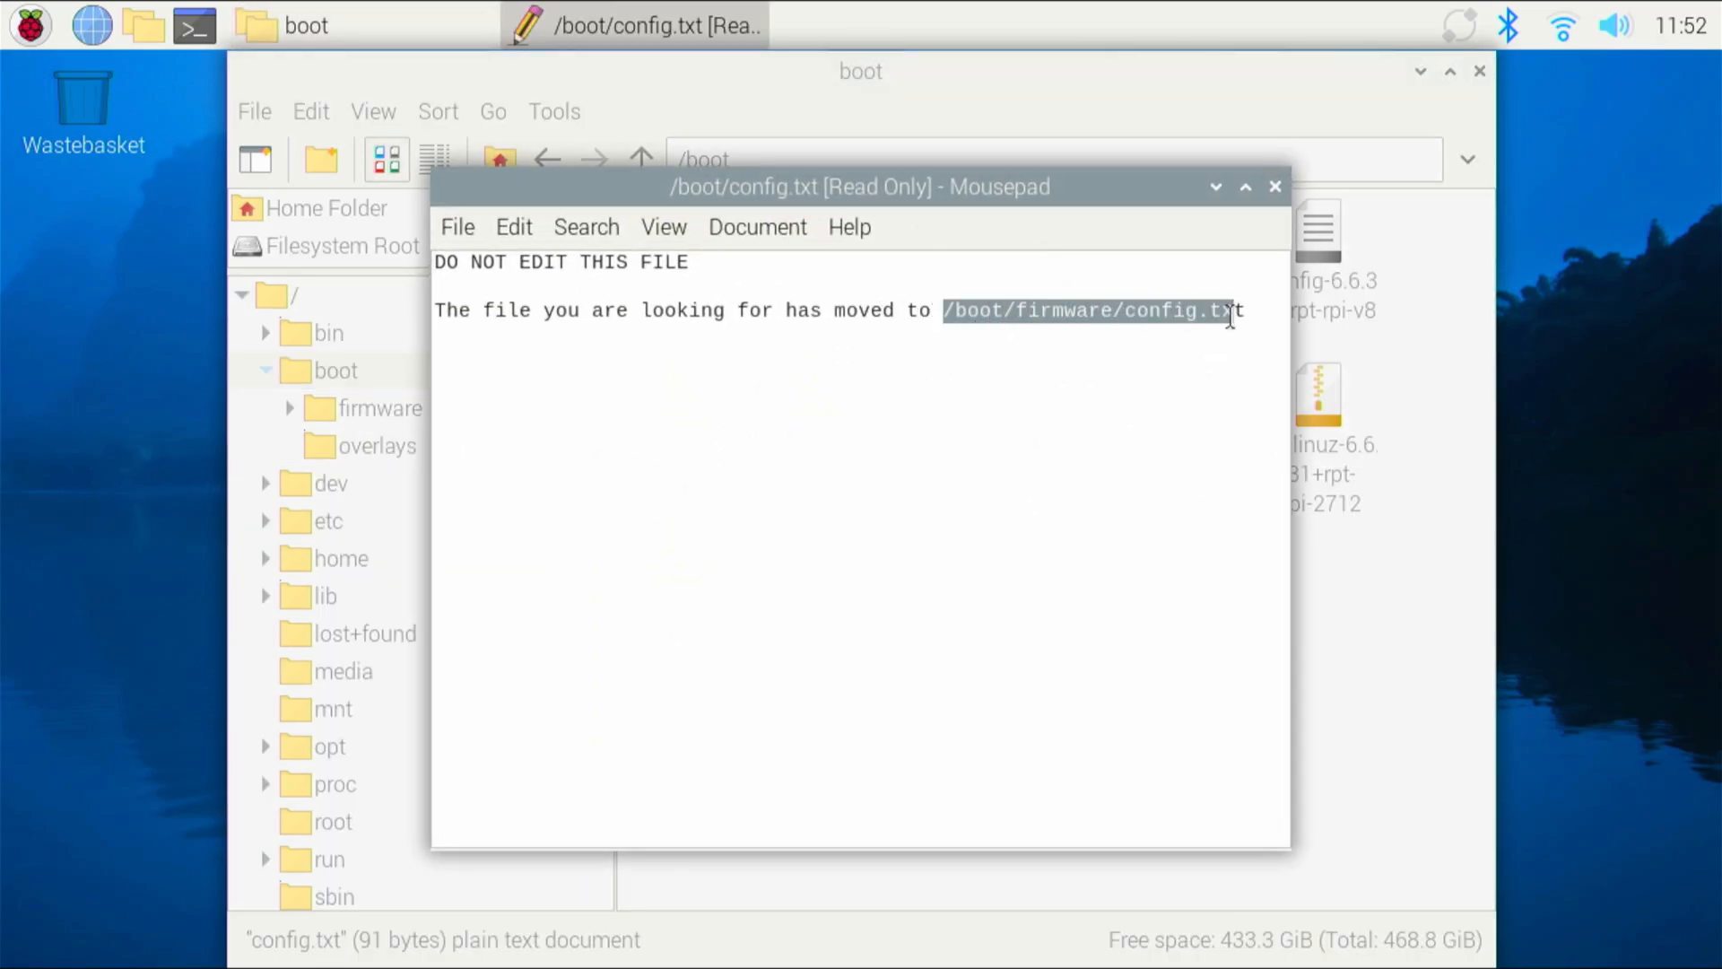
pyautogui.click(1276, 188)
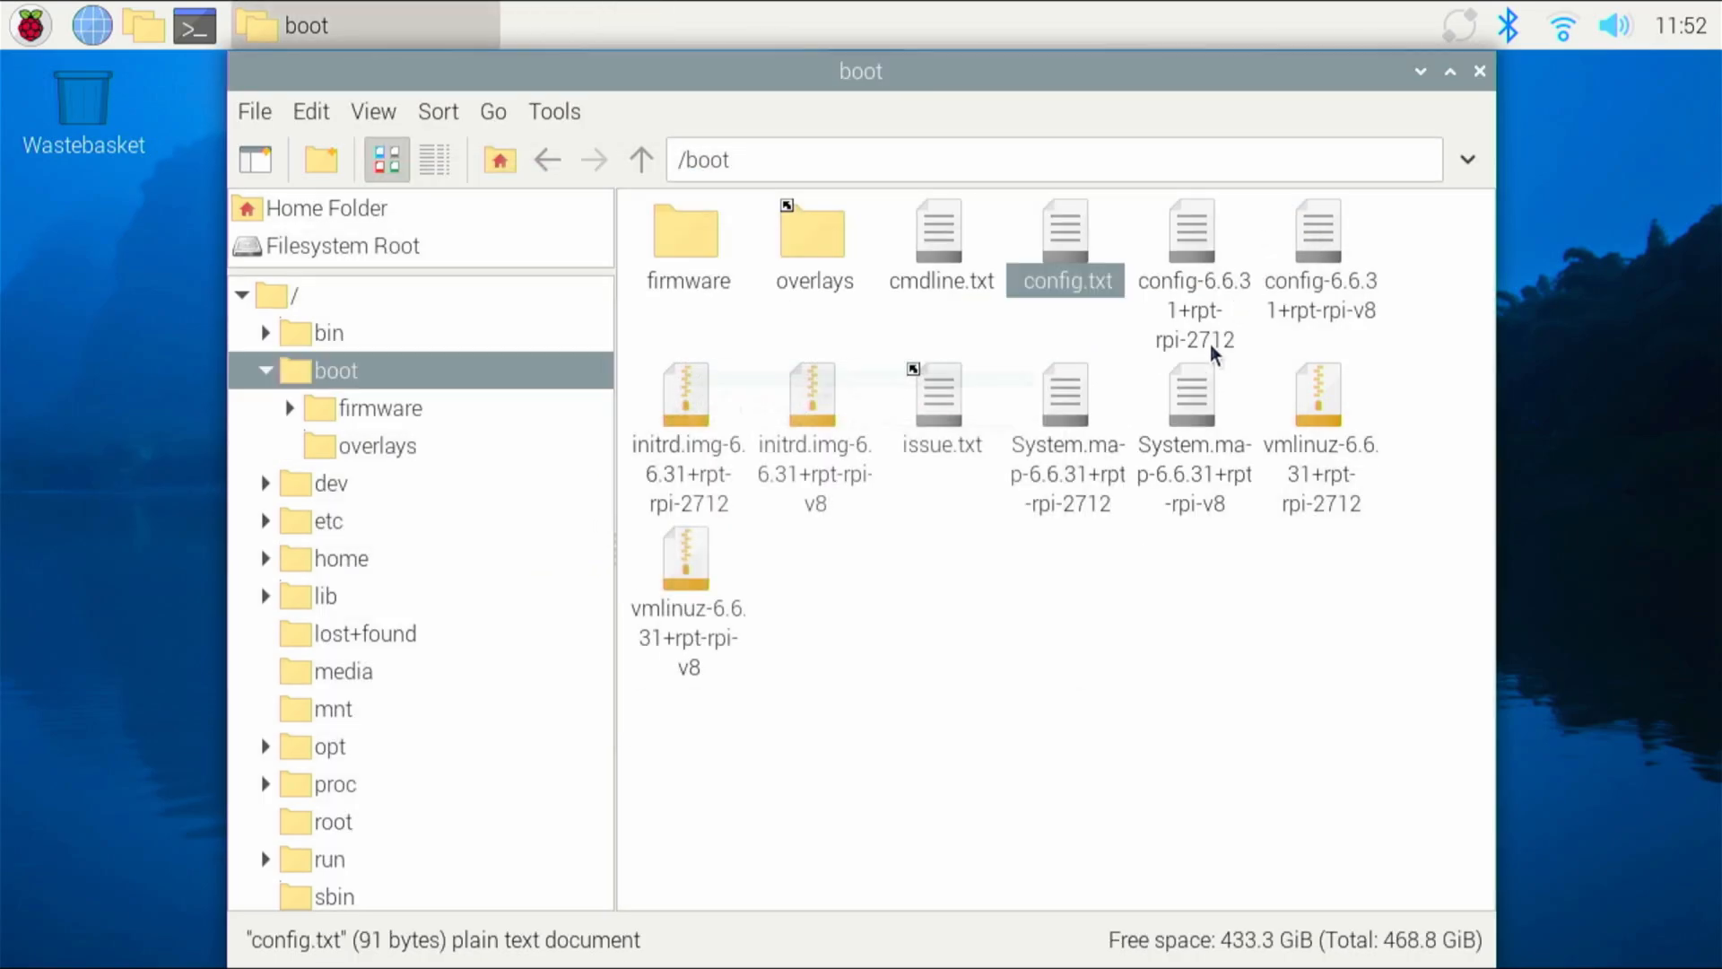
# Go into /boot/firmware and open the real config.txt in the text editor.
pyautogui.doubleClick(689, 249)
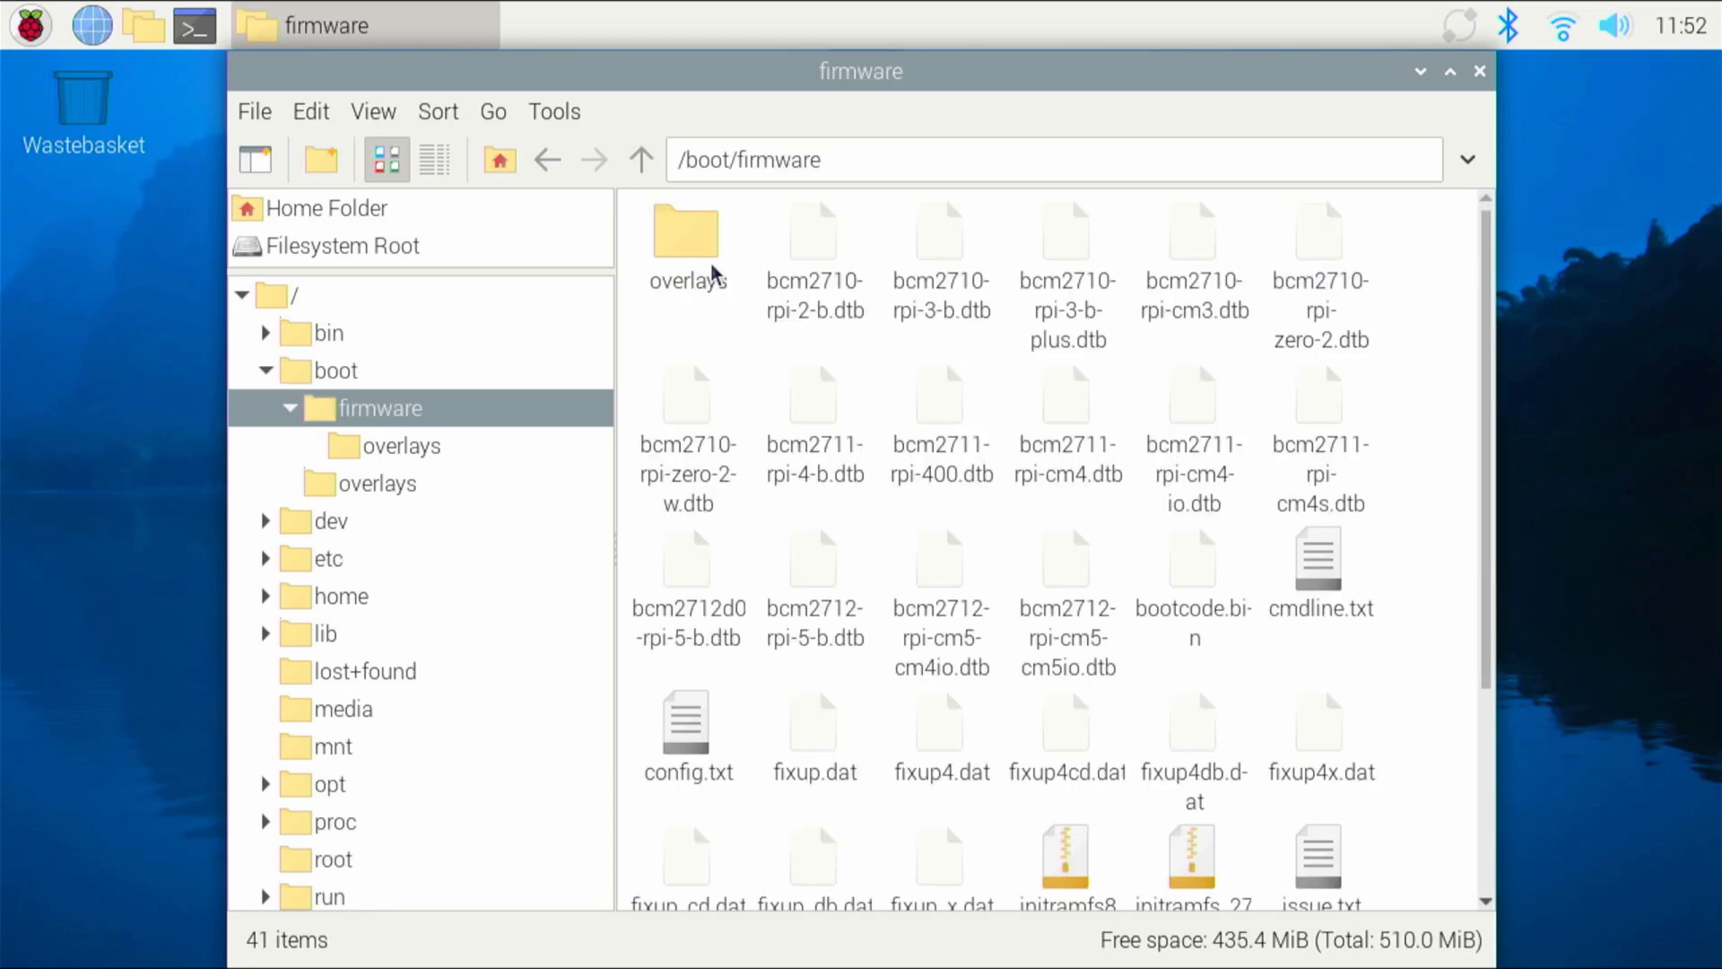
pyautogui.doubleClick(691, 747)
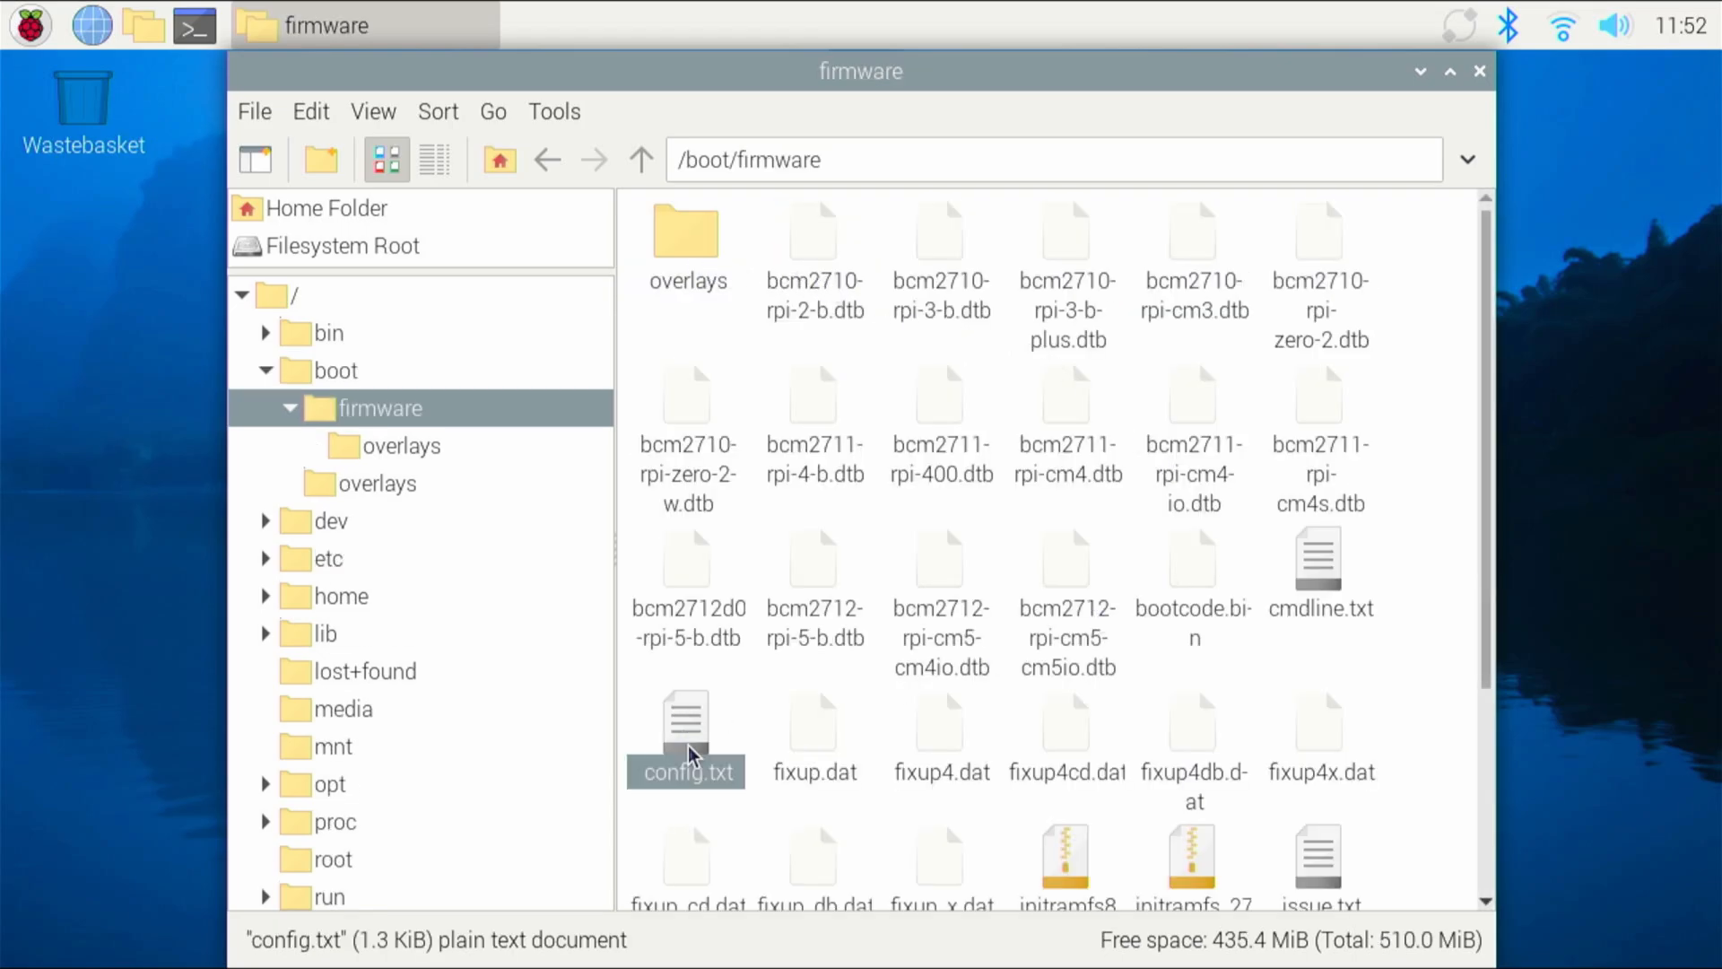
pyautogui.scroll(-2, 653, 539)
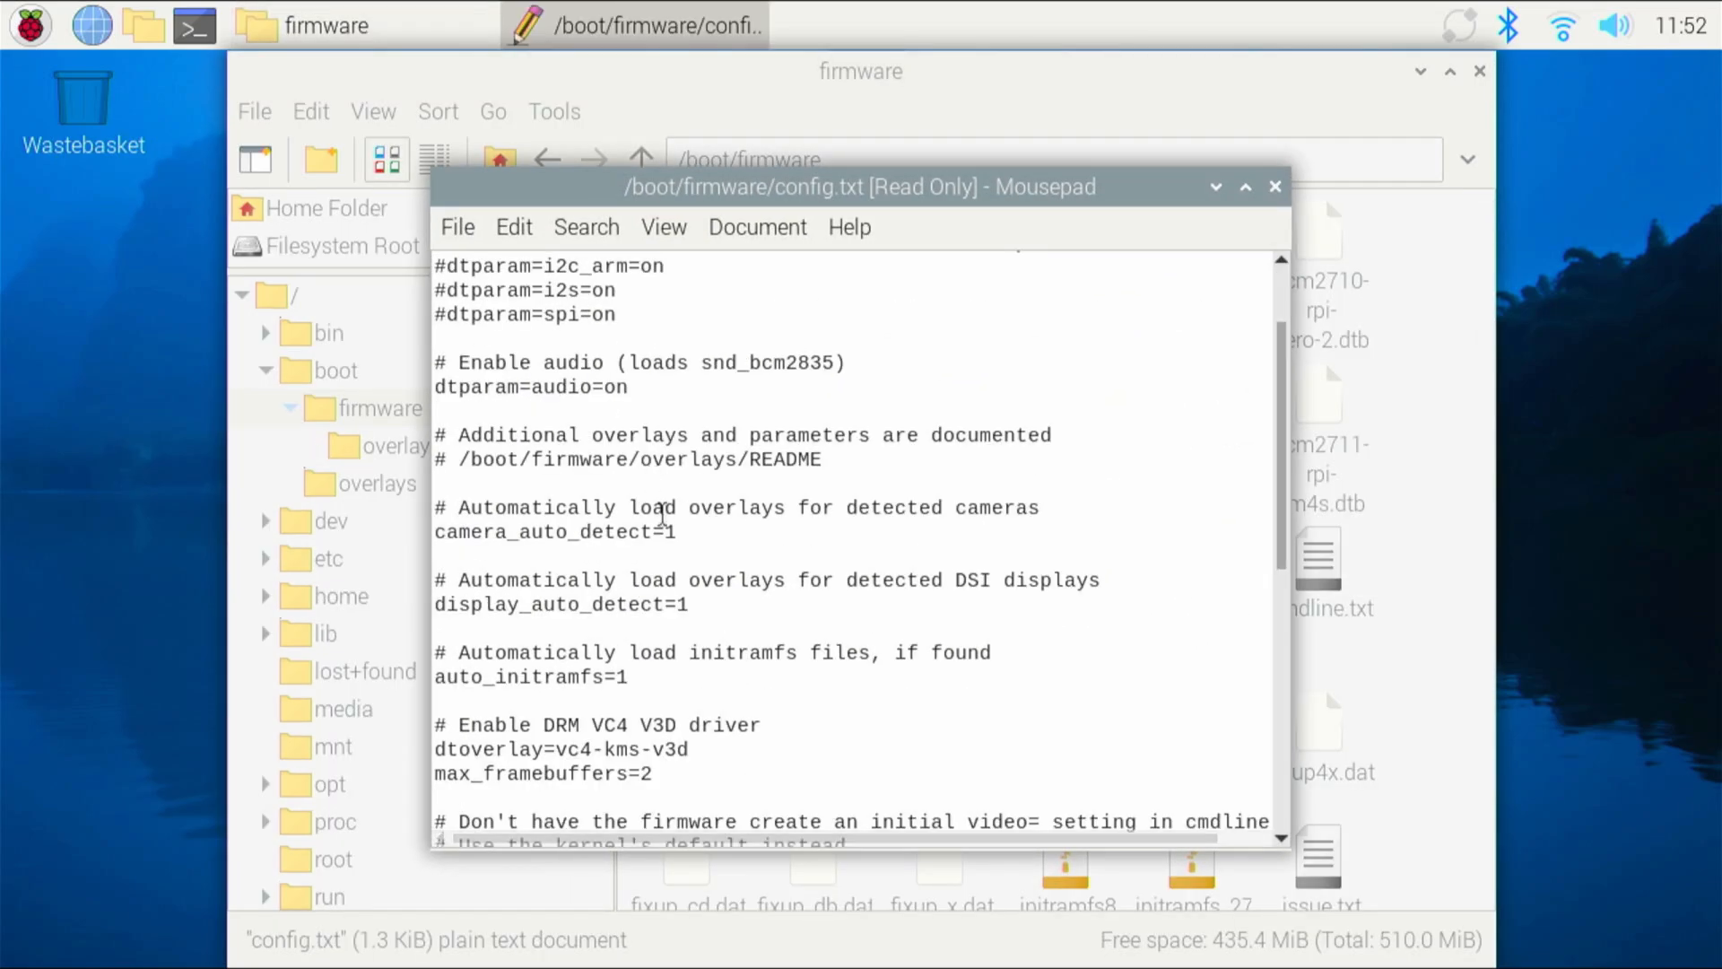
pyautogui.scroll(-3, 659, 517)
pyautogui.scroll(-3, 659, 522)
pyautogui.scroll(-2, 660, 525)
pyautogui.scroll(-3, 659, 522)
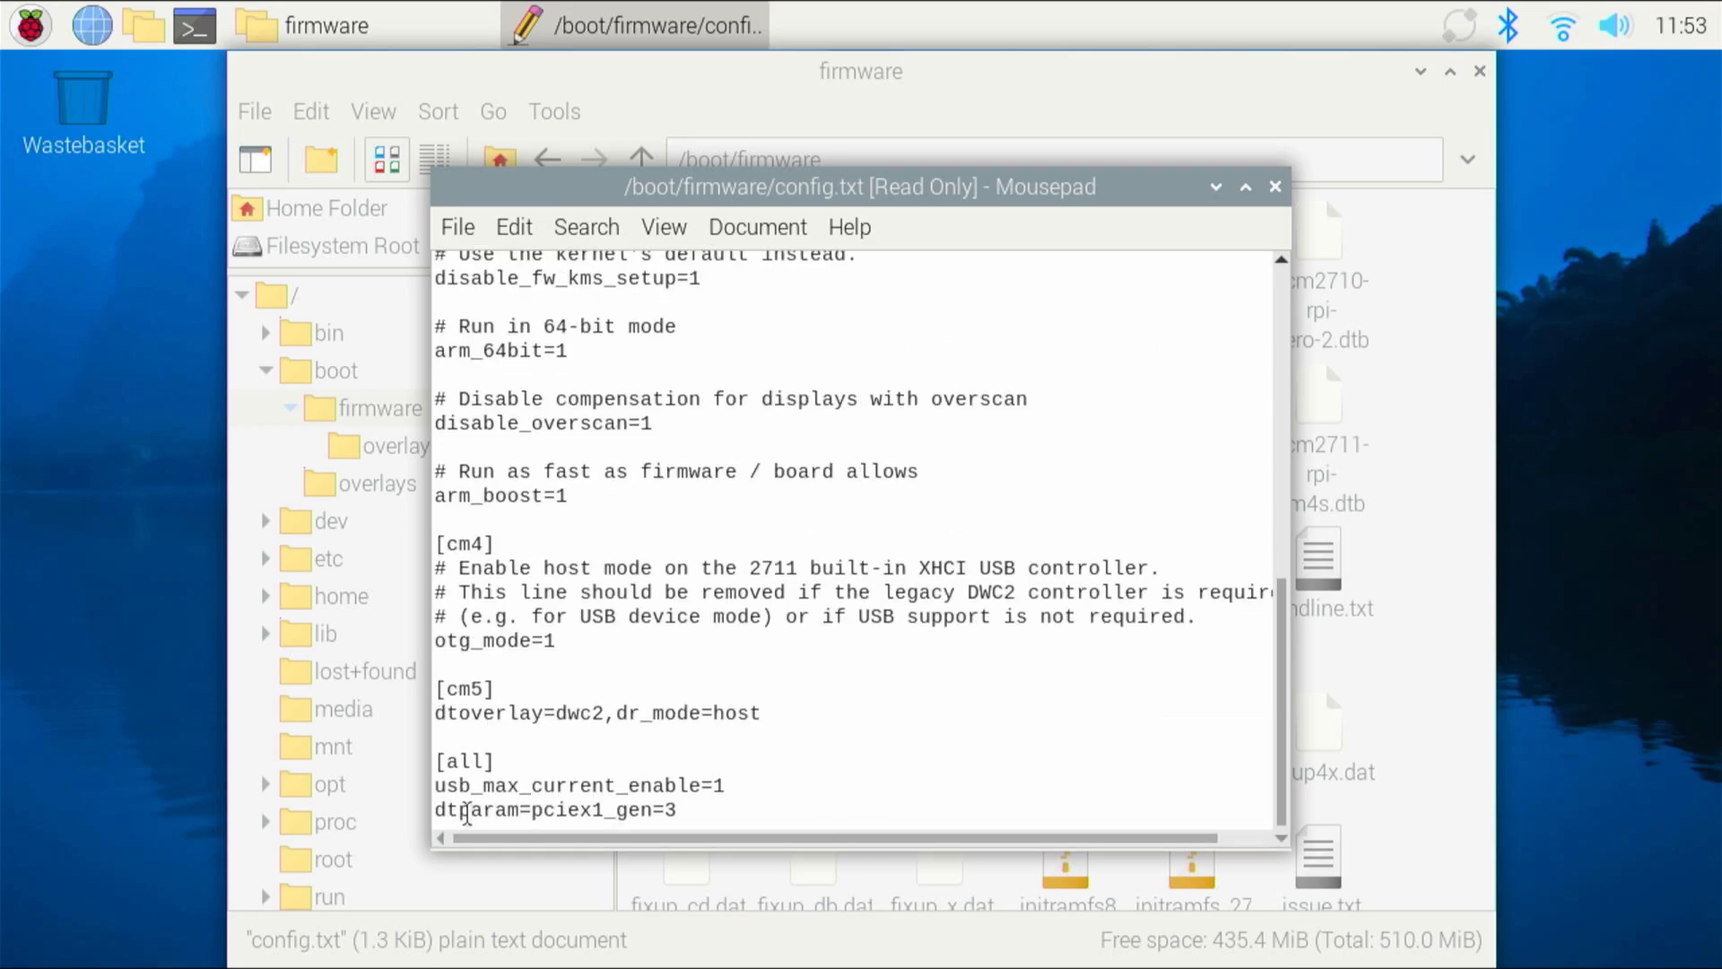
# Copy the text 'dtparam=pciex1' from the pciex1_gen=3 line.
pyautogui.doubleClick(446, 814)
pyautogui.click(539, 812)
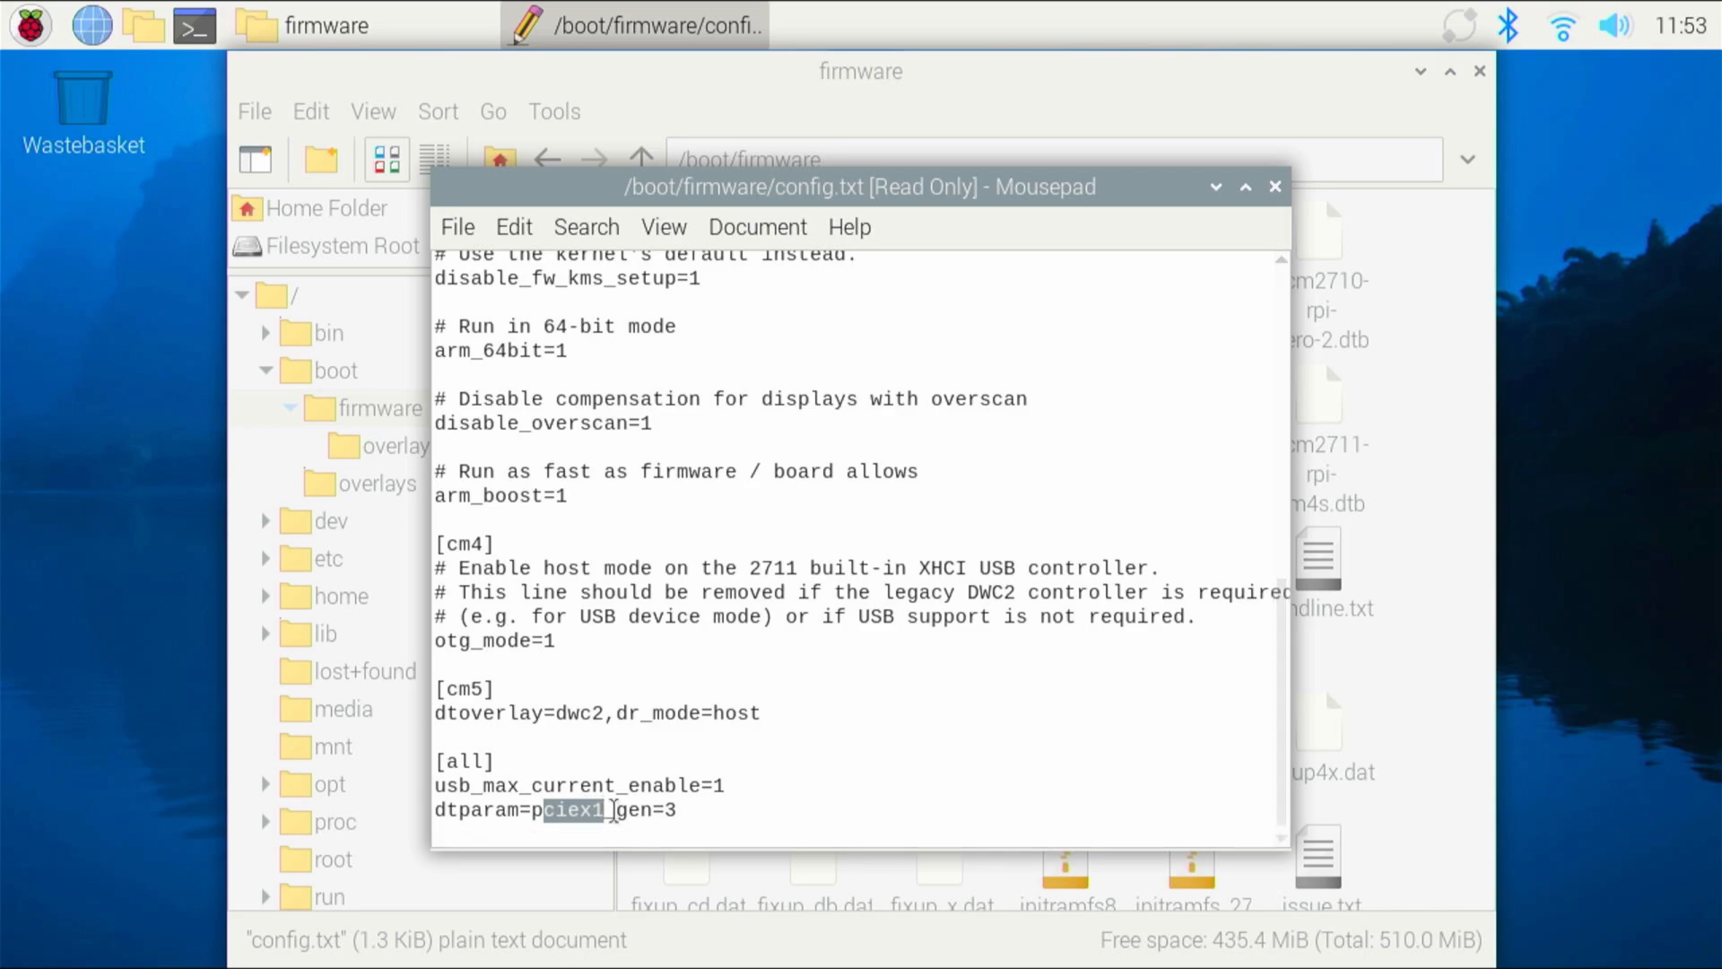
pyautogui.click(741, 784)
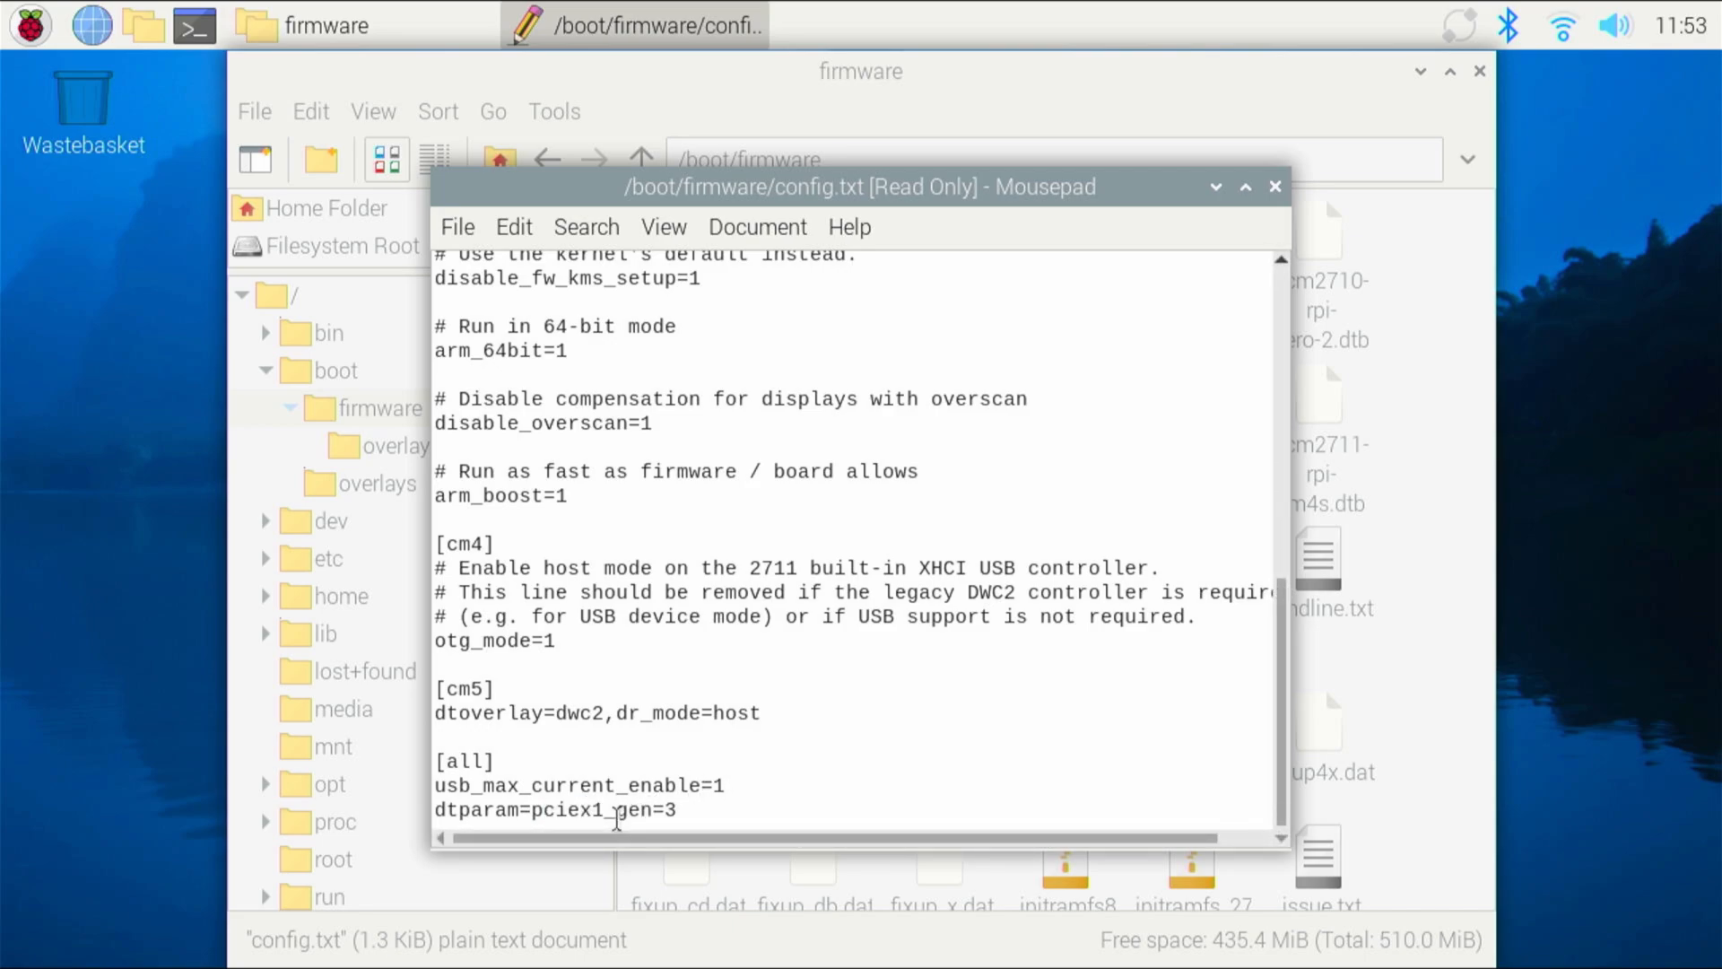
pyautogui.rightClick(592, 809)
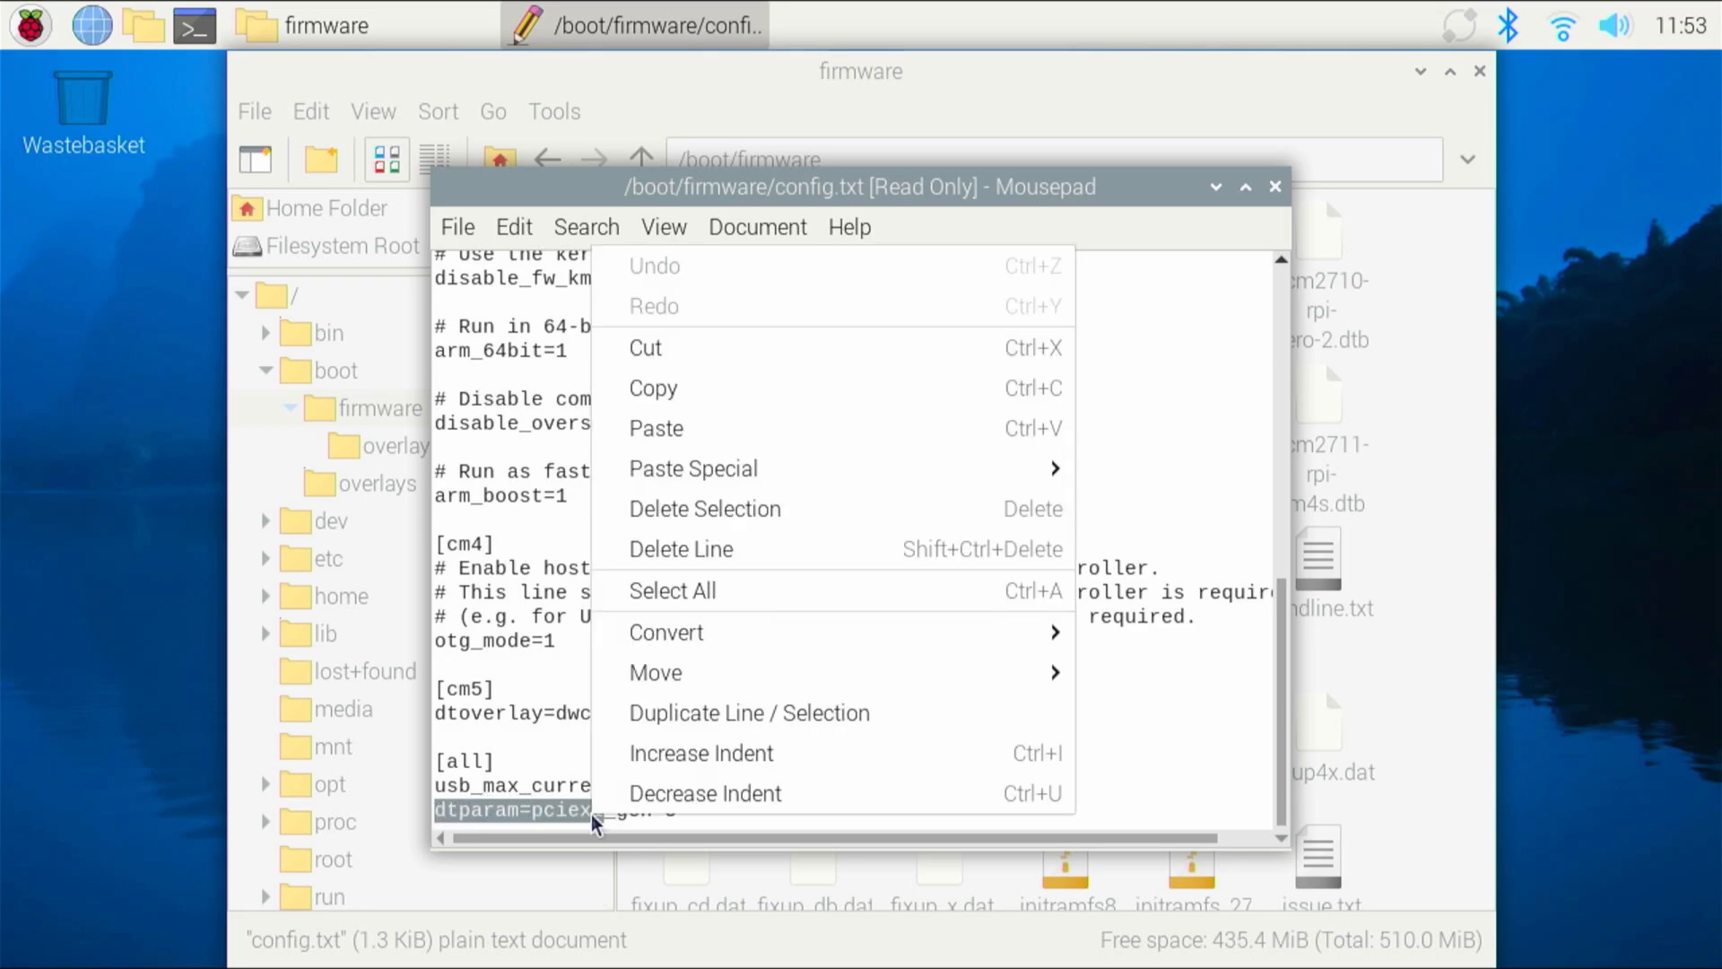
pyautogui.click(684, 391)
# Insert a new line after usb_max_current_enable=1 and paste dtparam=pciex1 there.
pyautogui.click(745, 784)
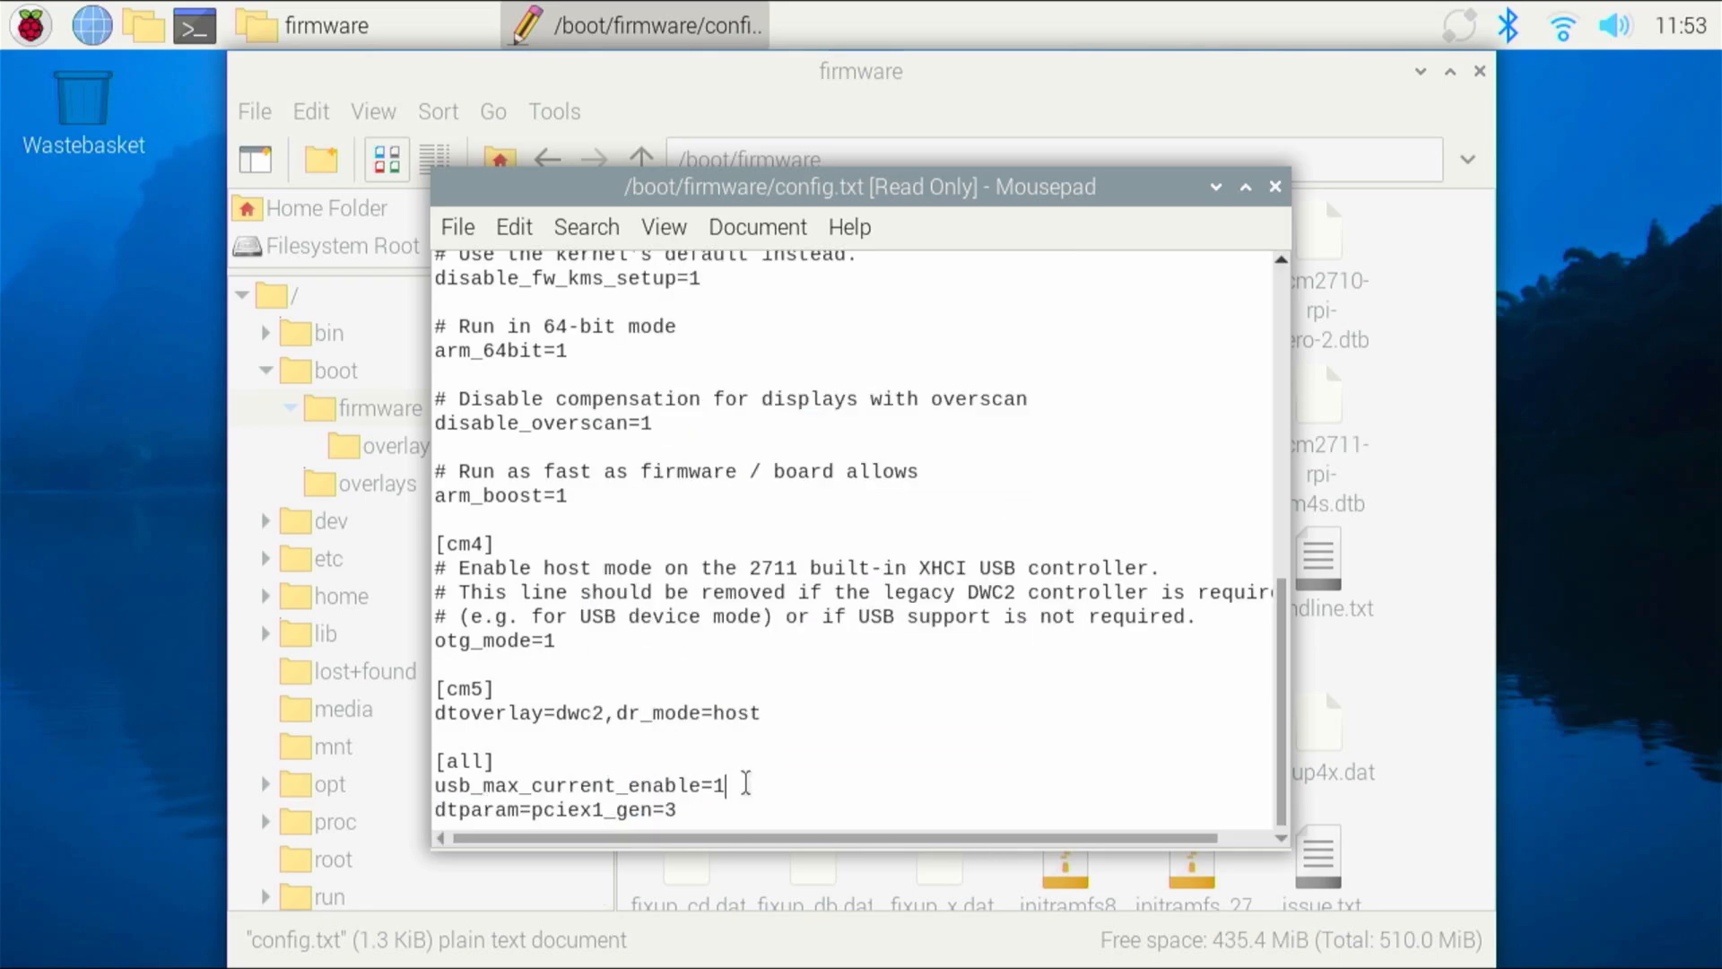
pyautogui.press('Return')
pyautogui.rightClick(647, 814)
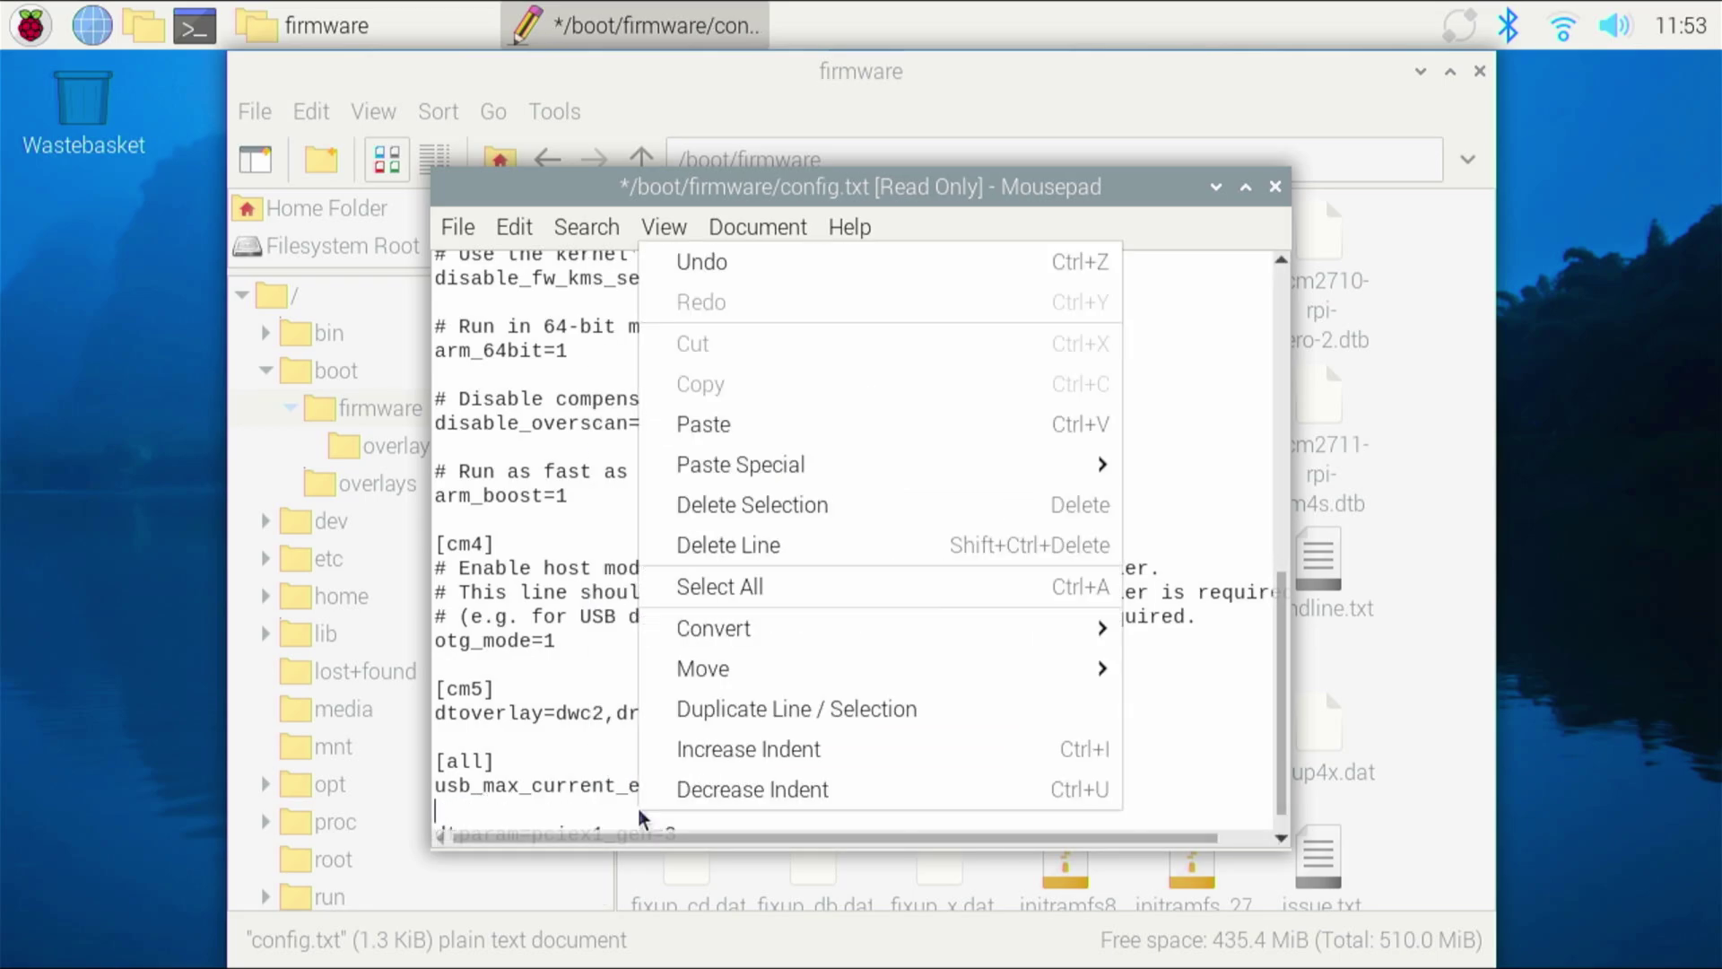
pyautogui.click(735, 423)
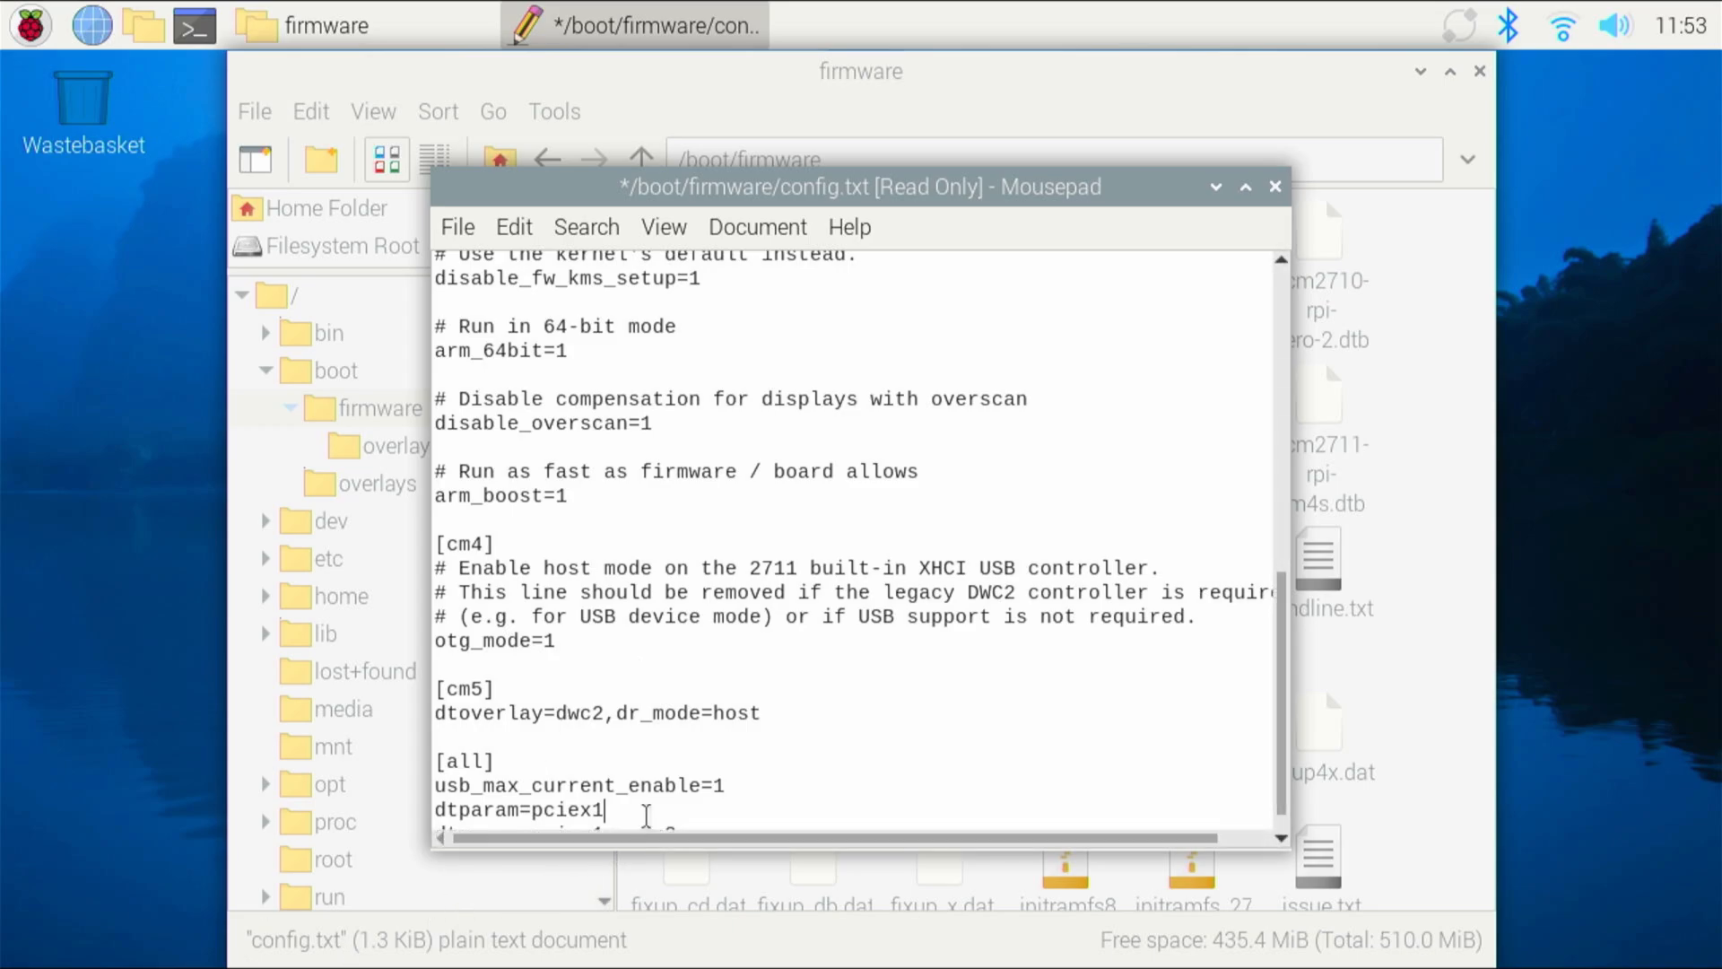
pyautogui.scroll(-1, 717, 790)
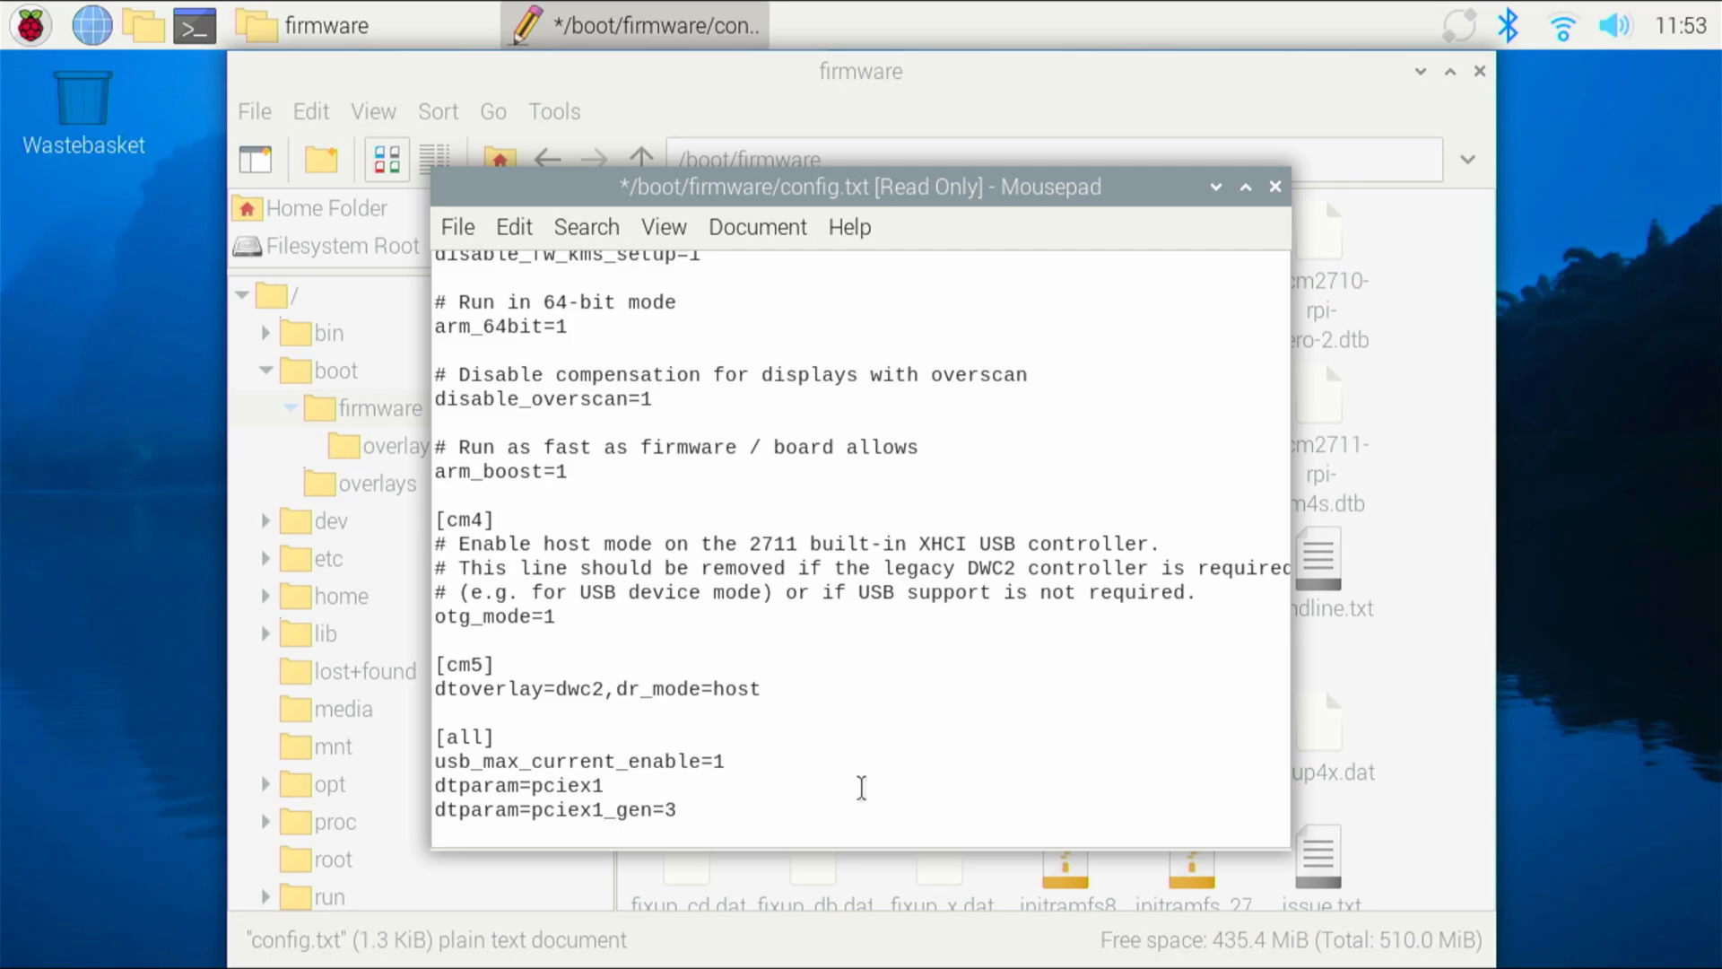
# Save the edited config as config.txt on the Desktop via Save As.
pyautogui.click(457, 226)
pyautogui.click(512, 464)
pyautogui.click(1185, 582)
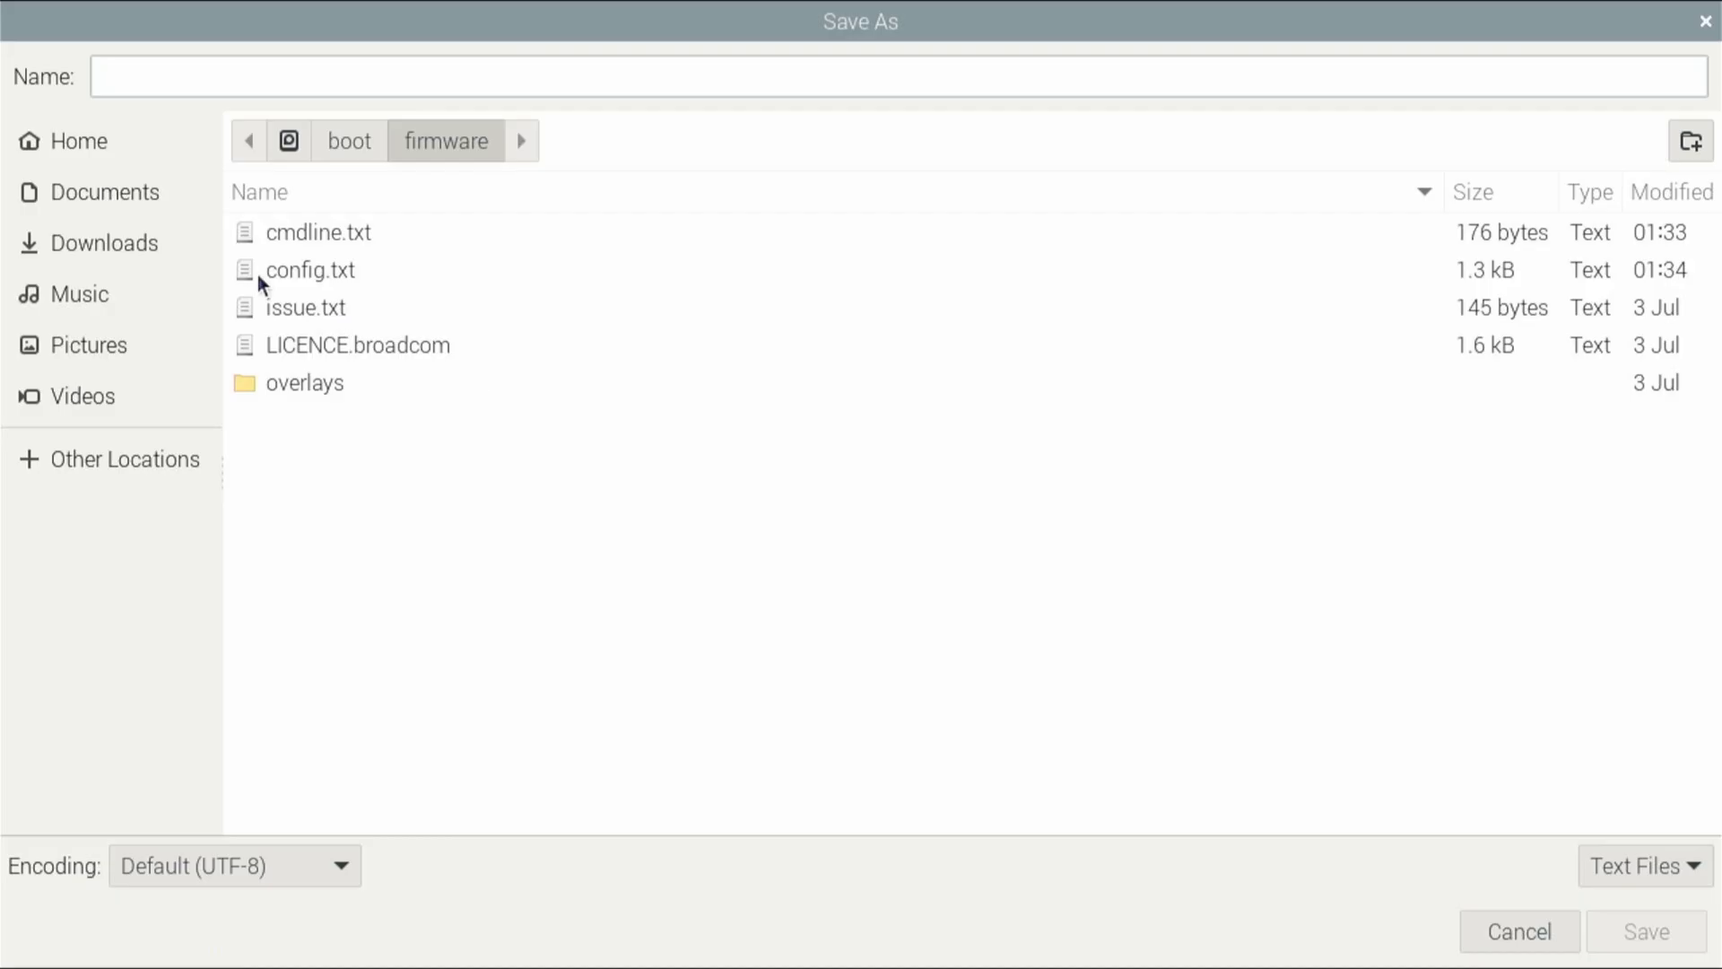
pyautogui.click(78, 141)
pyautogui.doubleClick(324, 270)
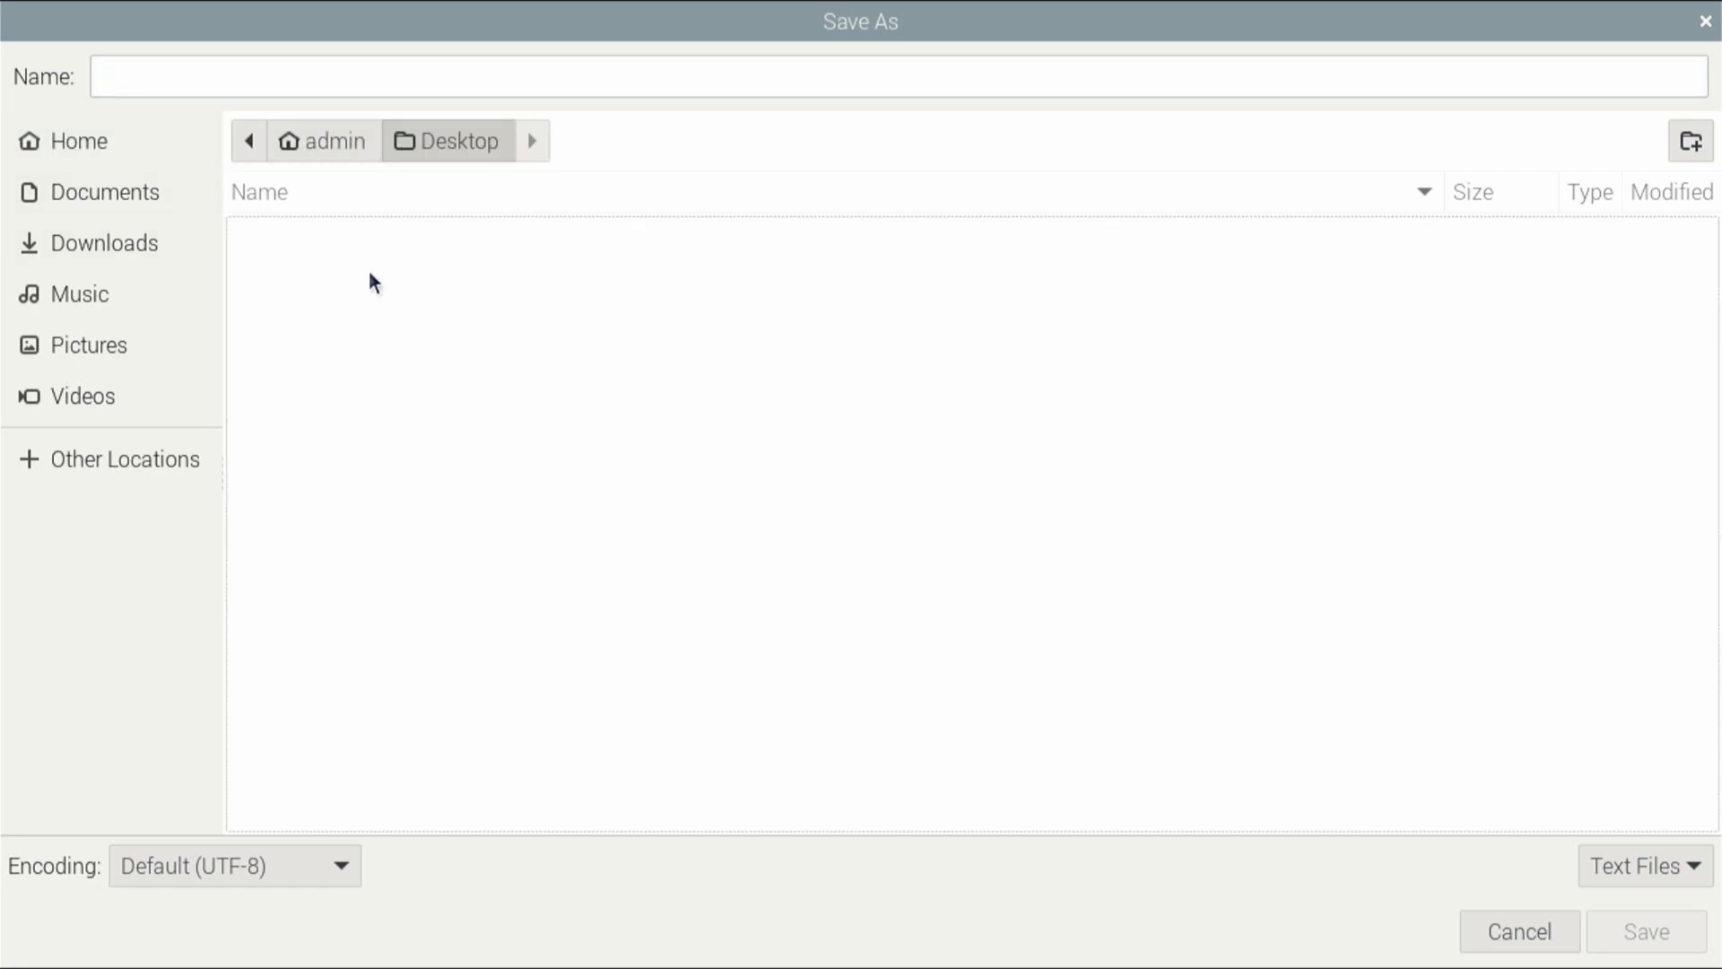
pyautogui.write('config.txt')
pyautogui.click(1648, 932)
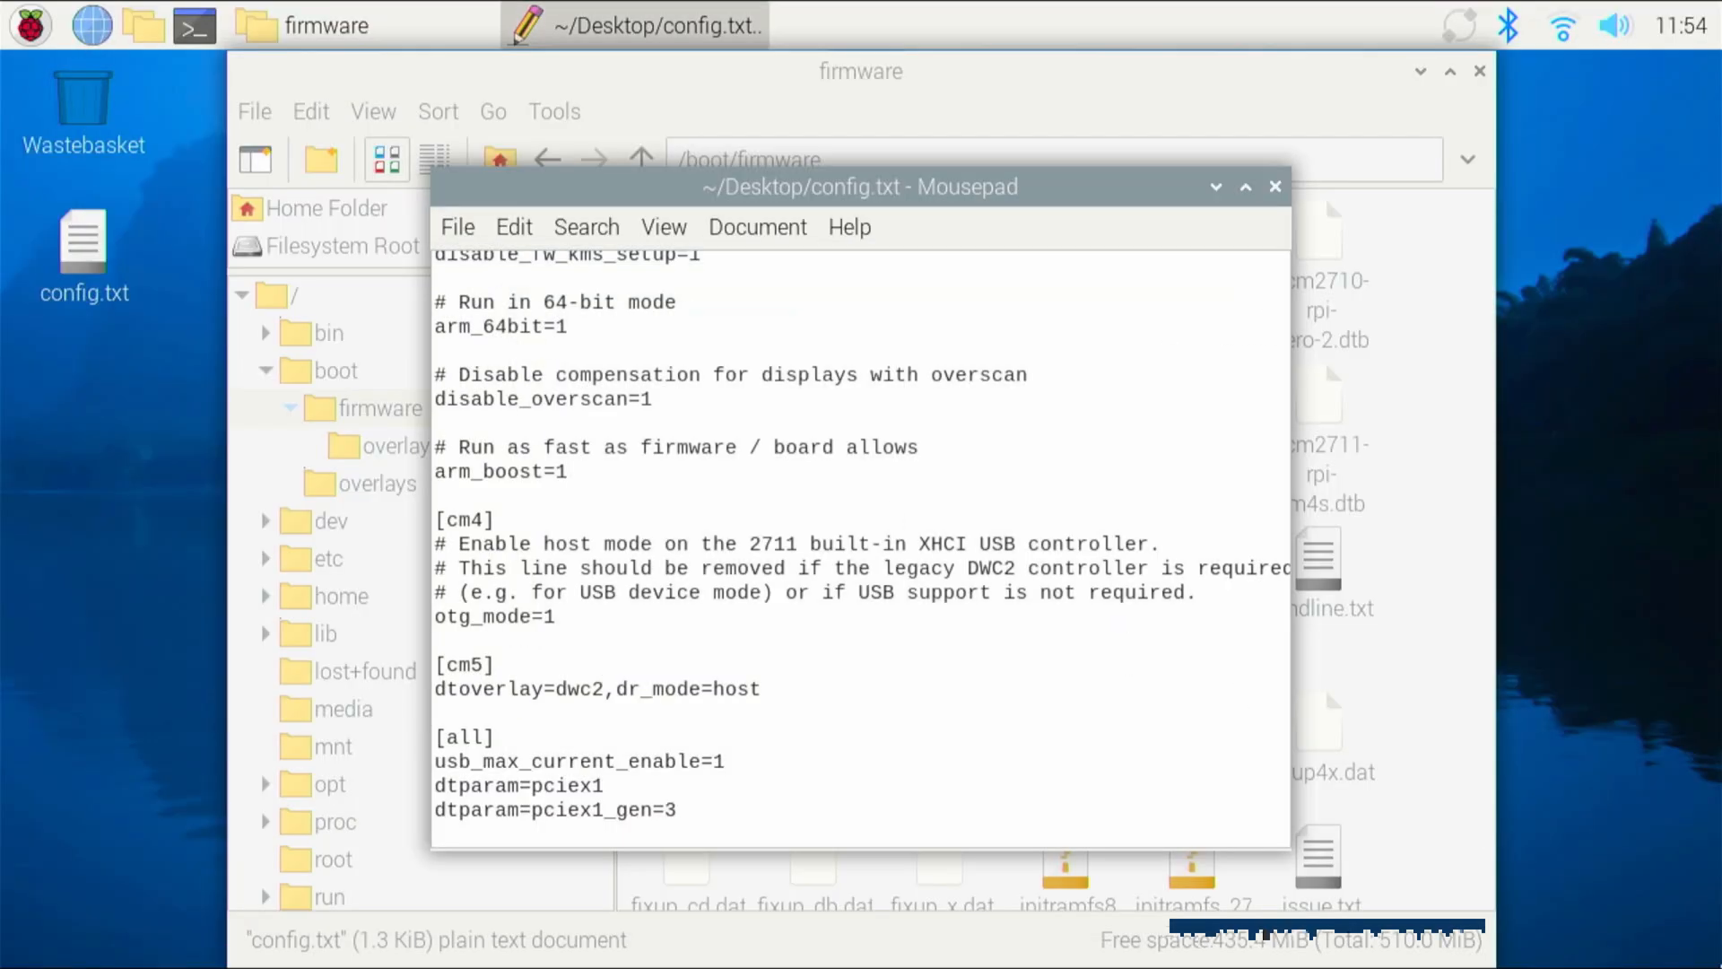
# In a root shell at /boot/firmware, rename config.txt to config.txt.orig and list the folder.
pyautogui.click(1275, 188)
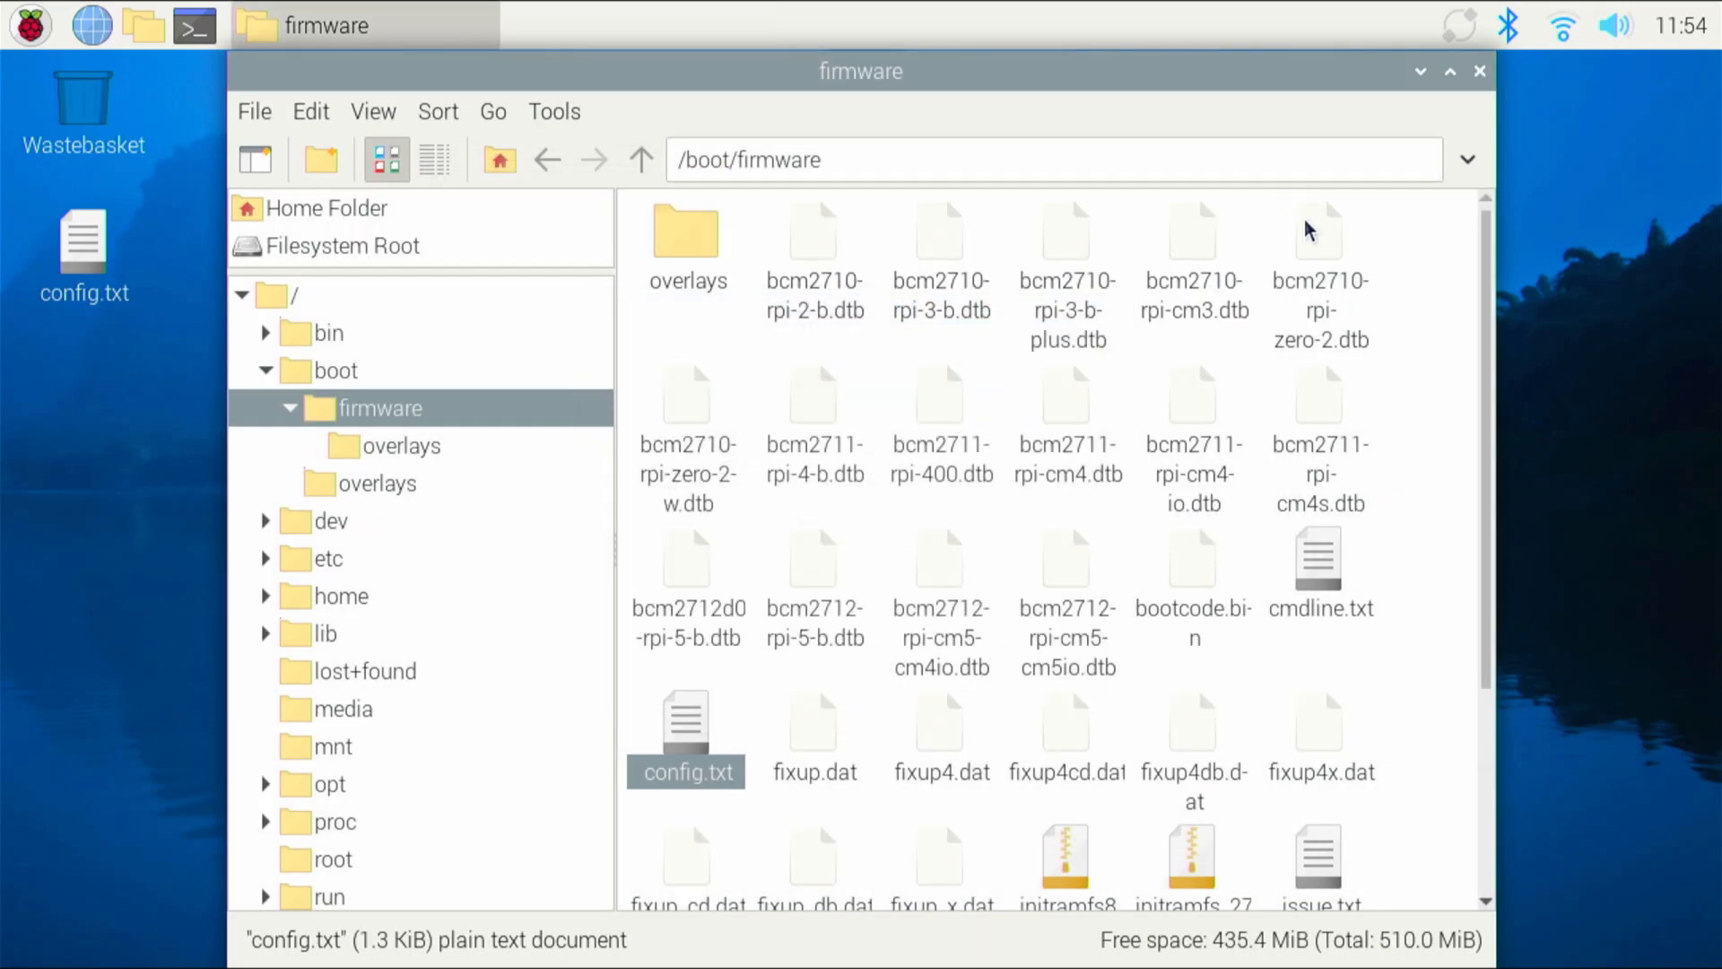
pyautogui.click(195, 26)
pyautogui.write('mv config.txt config.txt.orig')
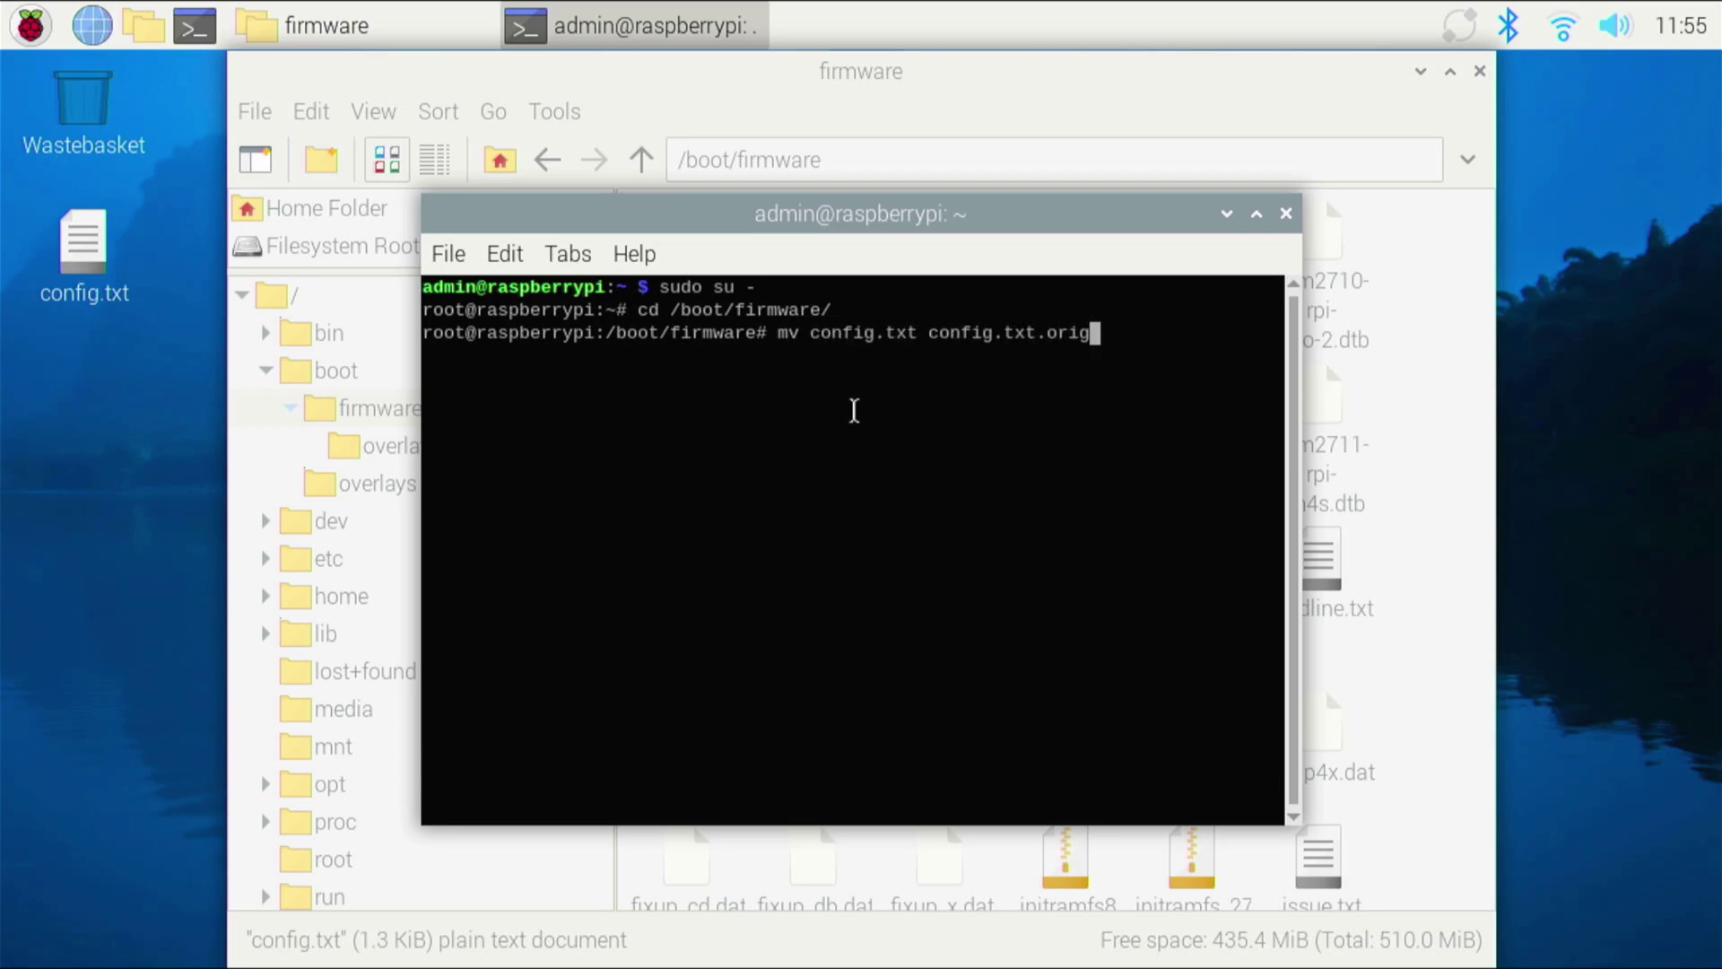
pyautogui.press('Return')
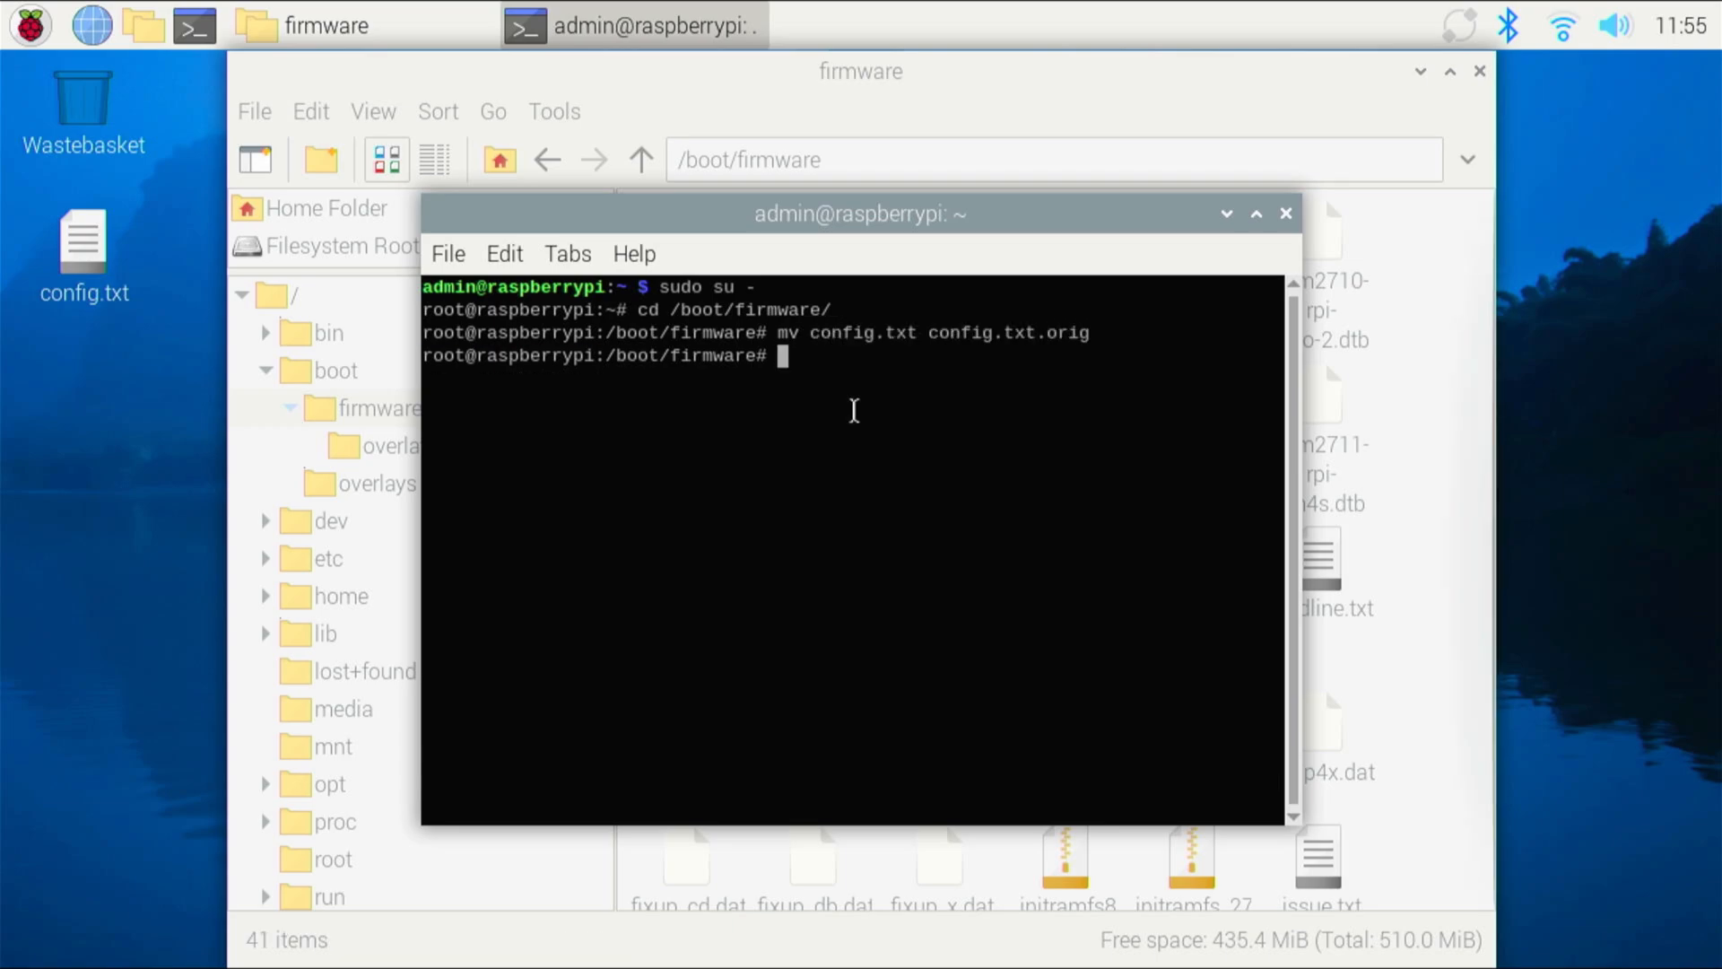
pyautogui.write('ls -lthr')
pyautogui.press('Return')
pyautogui.write('mv /home/admin/Desktop/config.txt .')
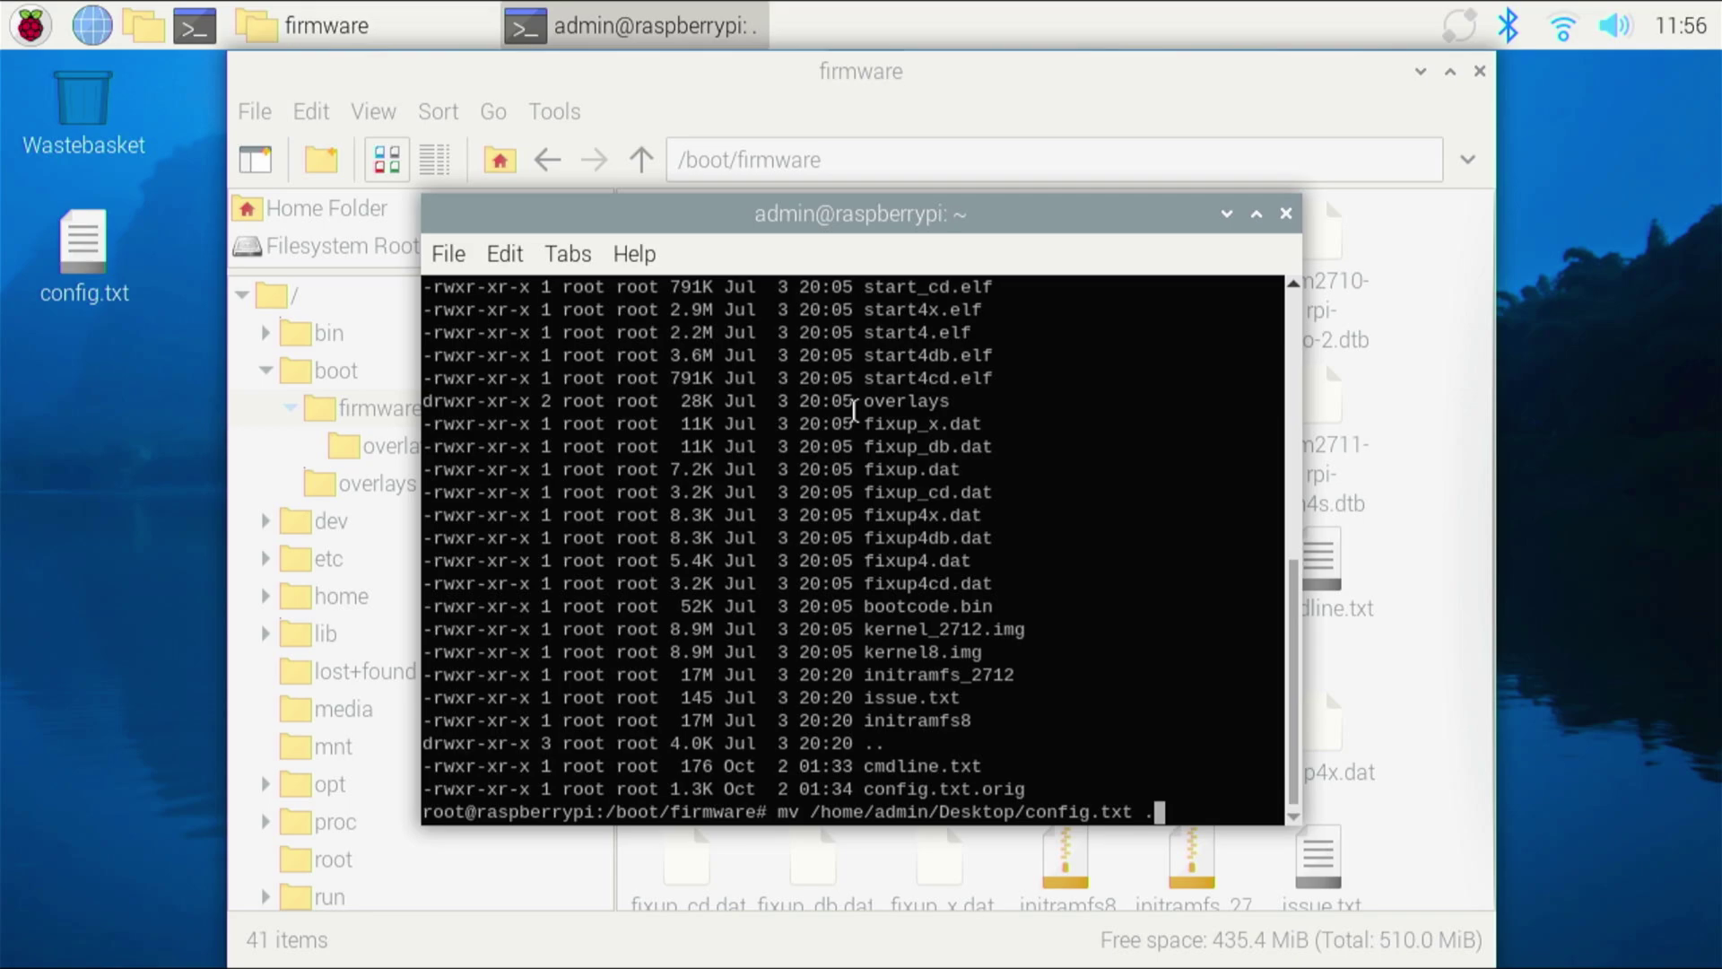
# Move the Desktop config.txt into /boot/firmware and relist to confirm both files.
pyautogui.press('Return')
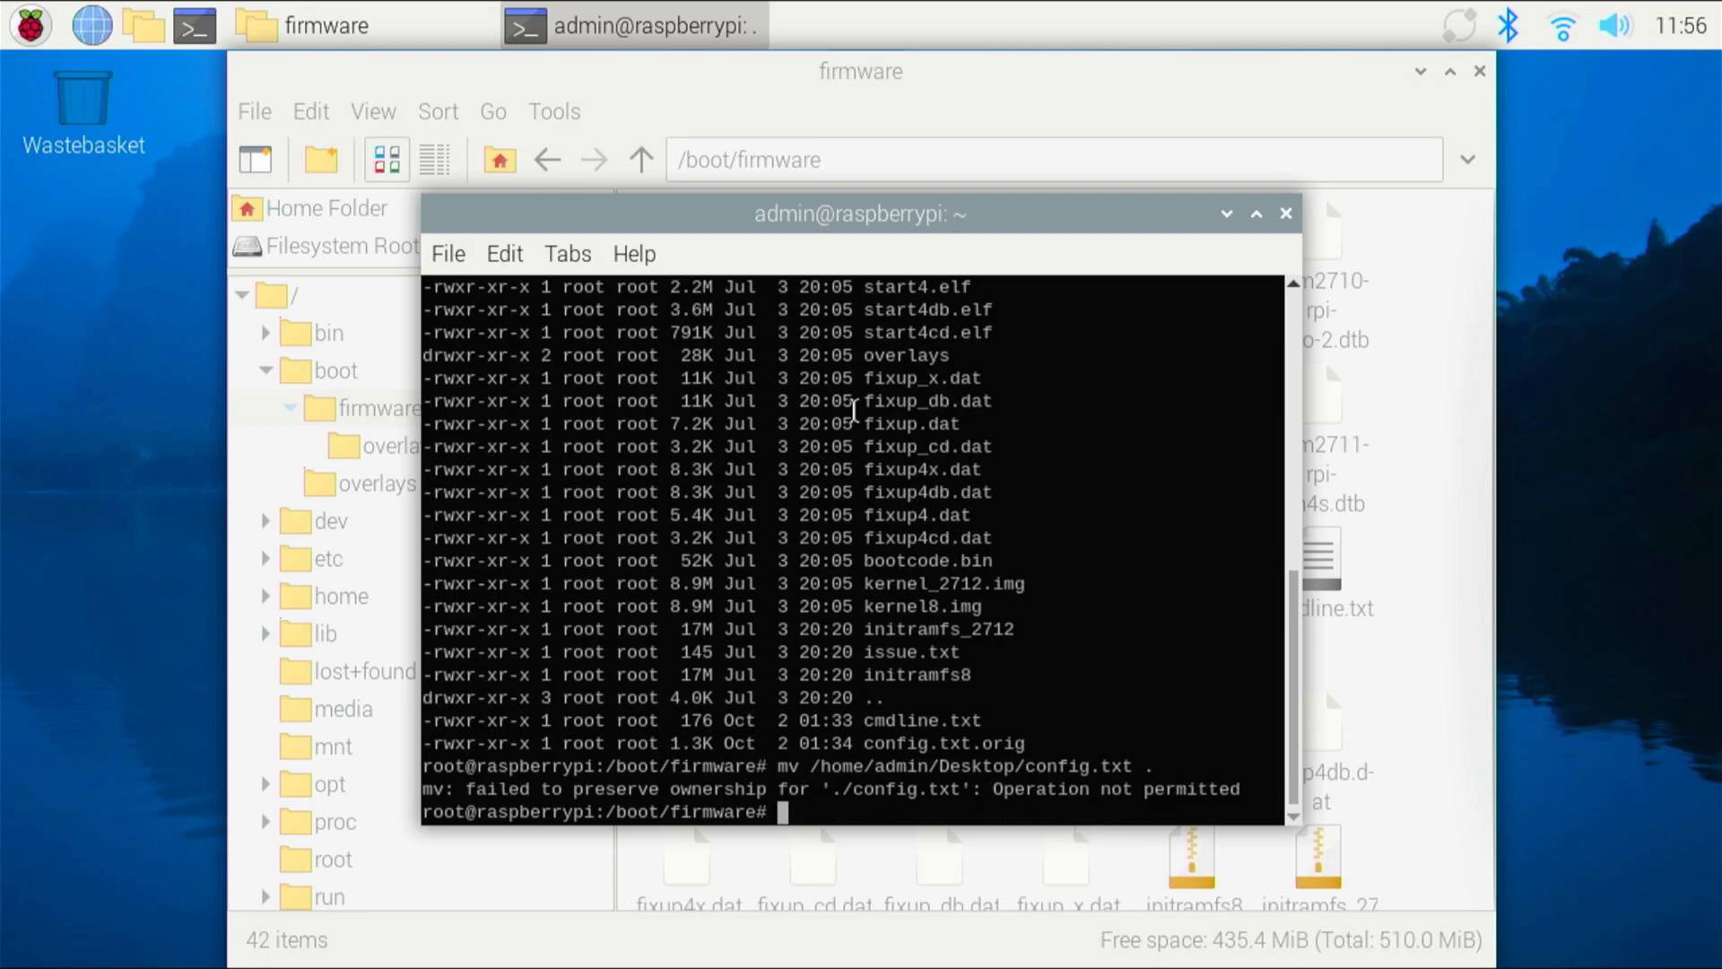
pyautogui.press('Up')
pyautogui.press('Up')
pyautogui.press('Return')
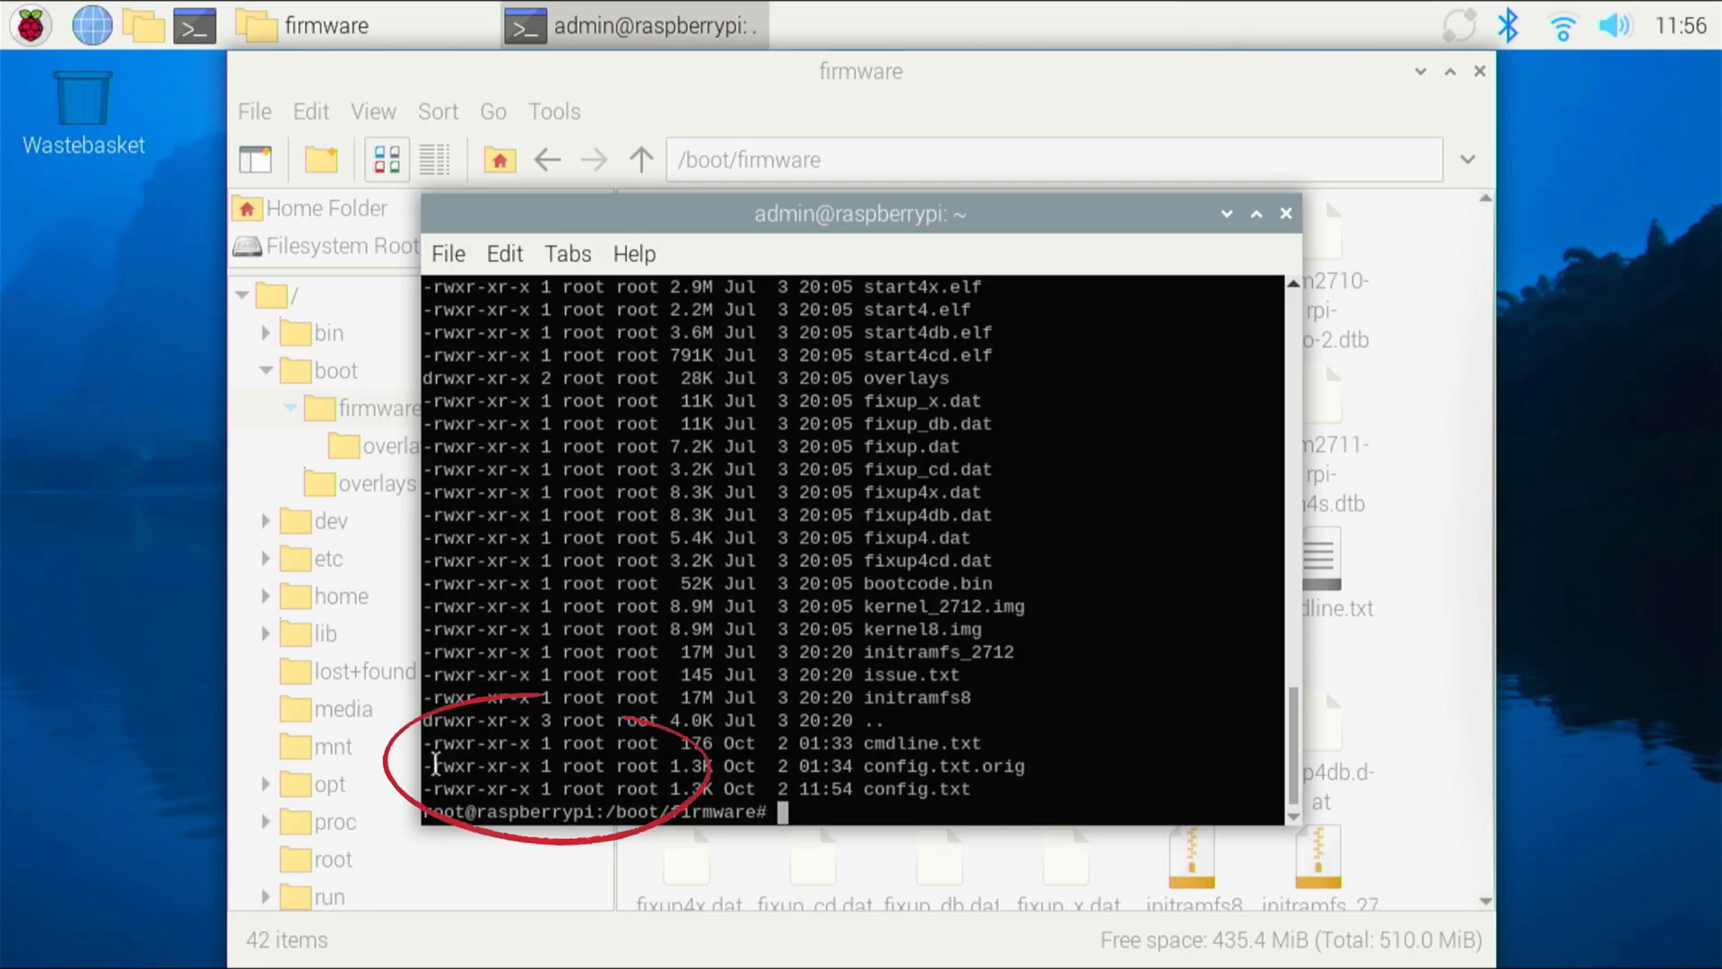
pyautogui.moveTo(435, 764); pyautogui.dragTo(967, 793)
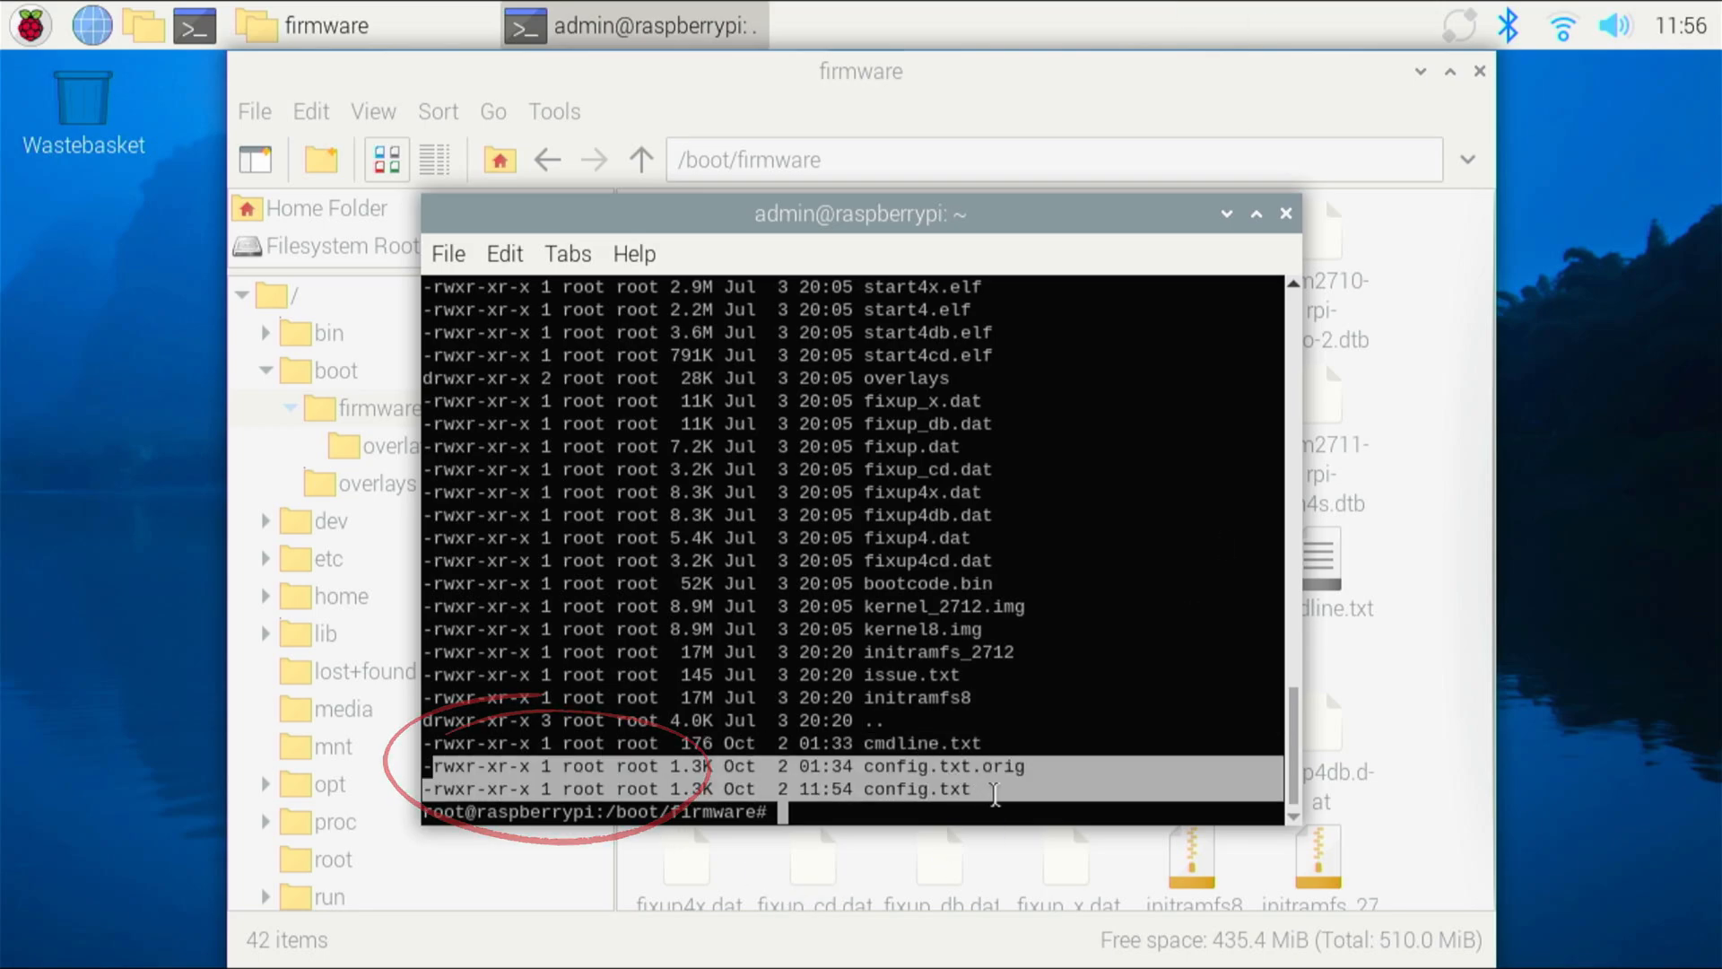
pyautogui.click(976, 800)
pyautogui.write('cat config.txt')
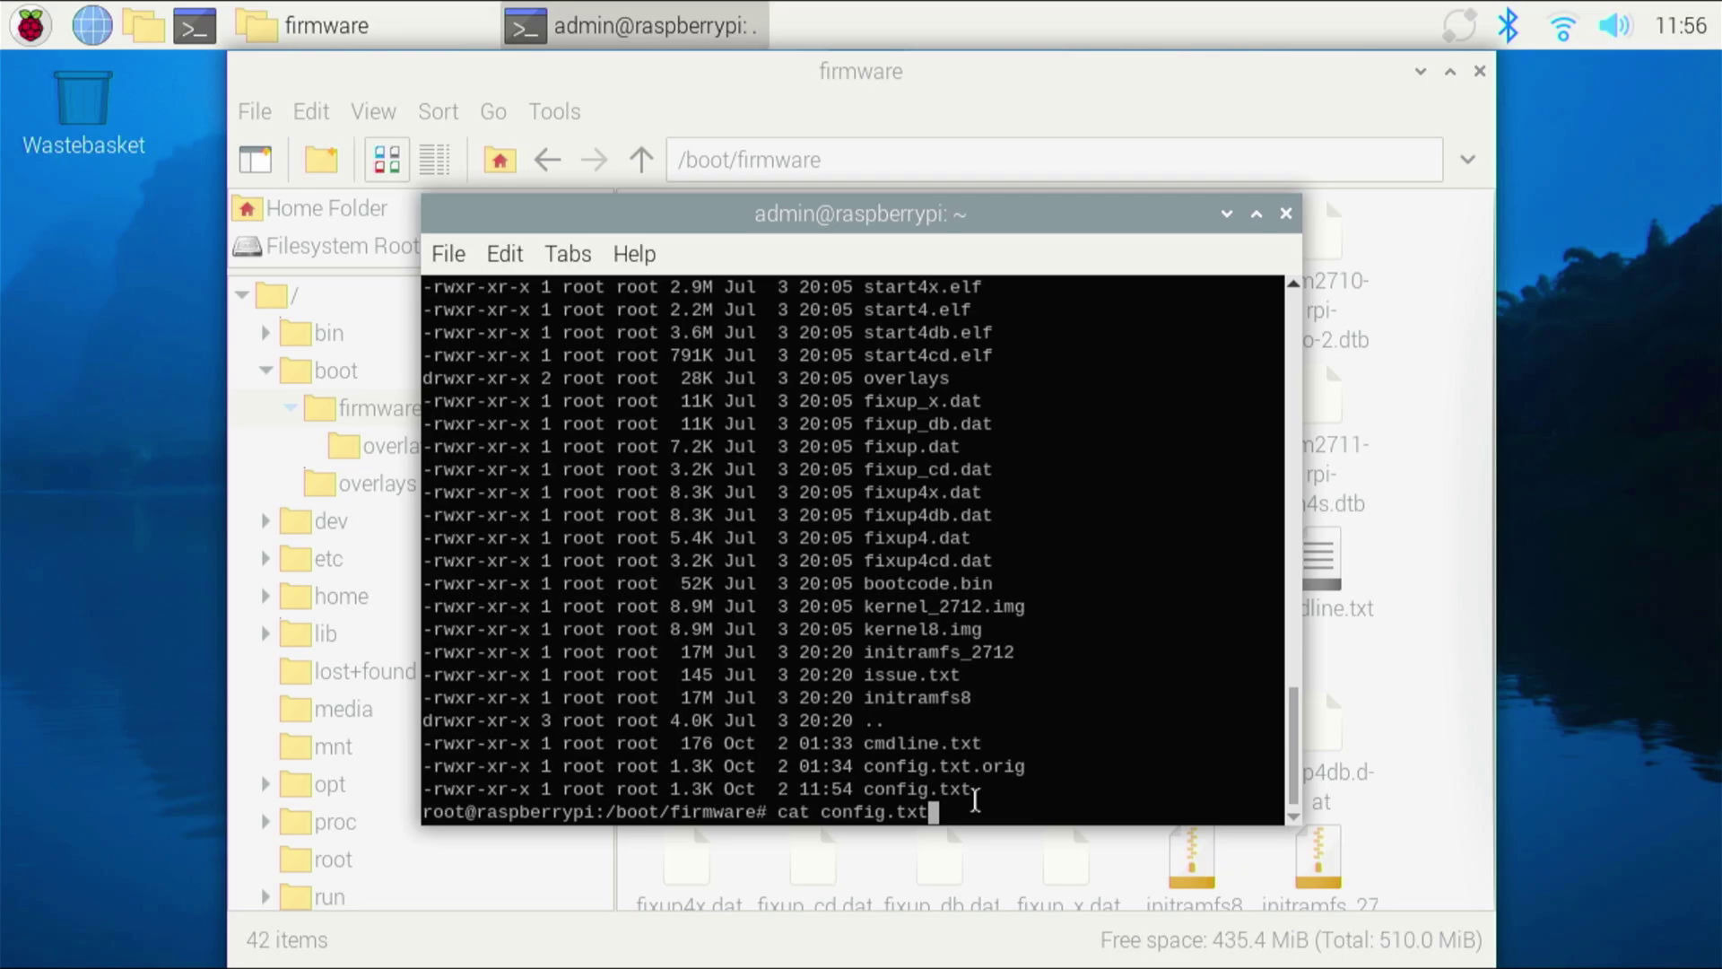
# Print the new config.txt and highlight its two pciex1 lines in an enlarged terminal.
pyautogui.press('Return')
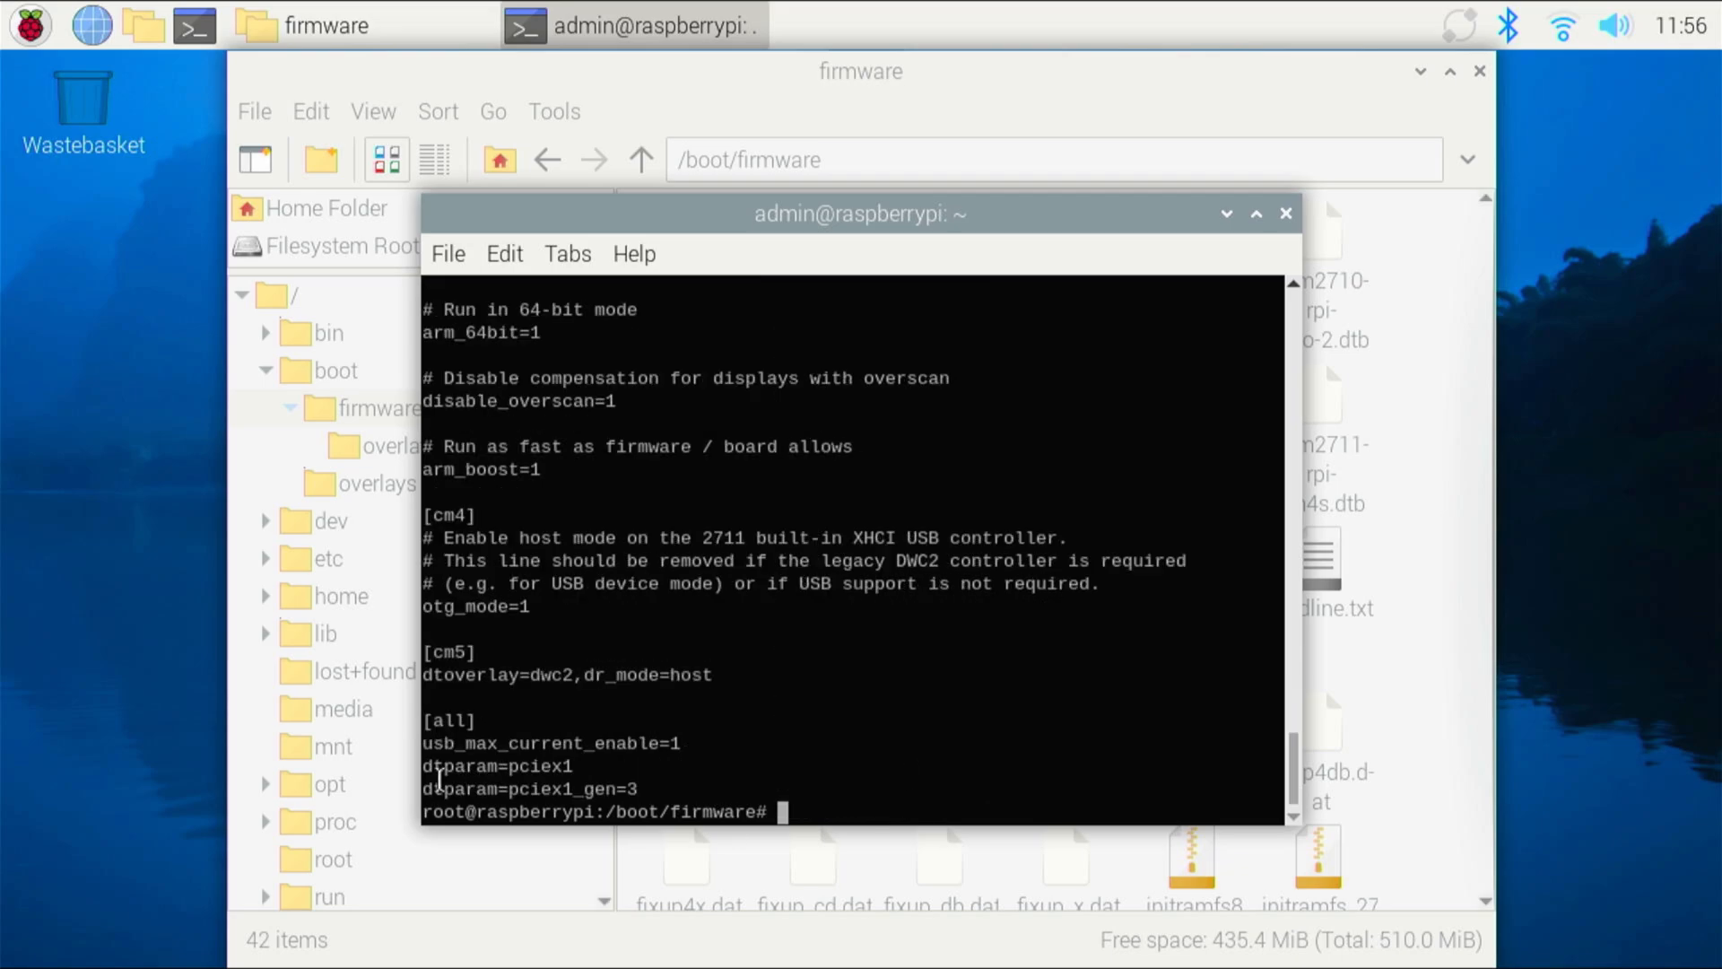
pyautogui.moveTo(565, 766); pyautogui.dragTo(966, 808)
pyautogui.click(969, 817)
pyautogui.moveTo(707, 223); pyautogui.dragTo(527, 148)
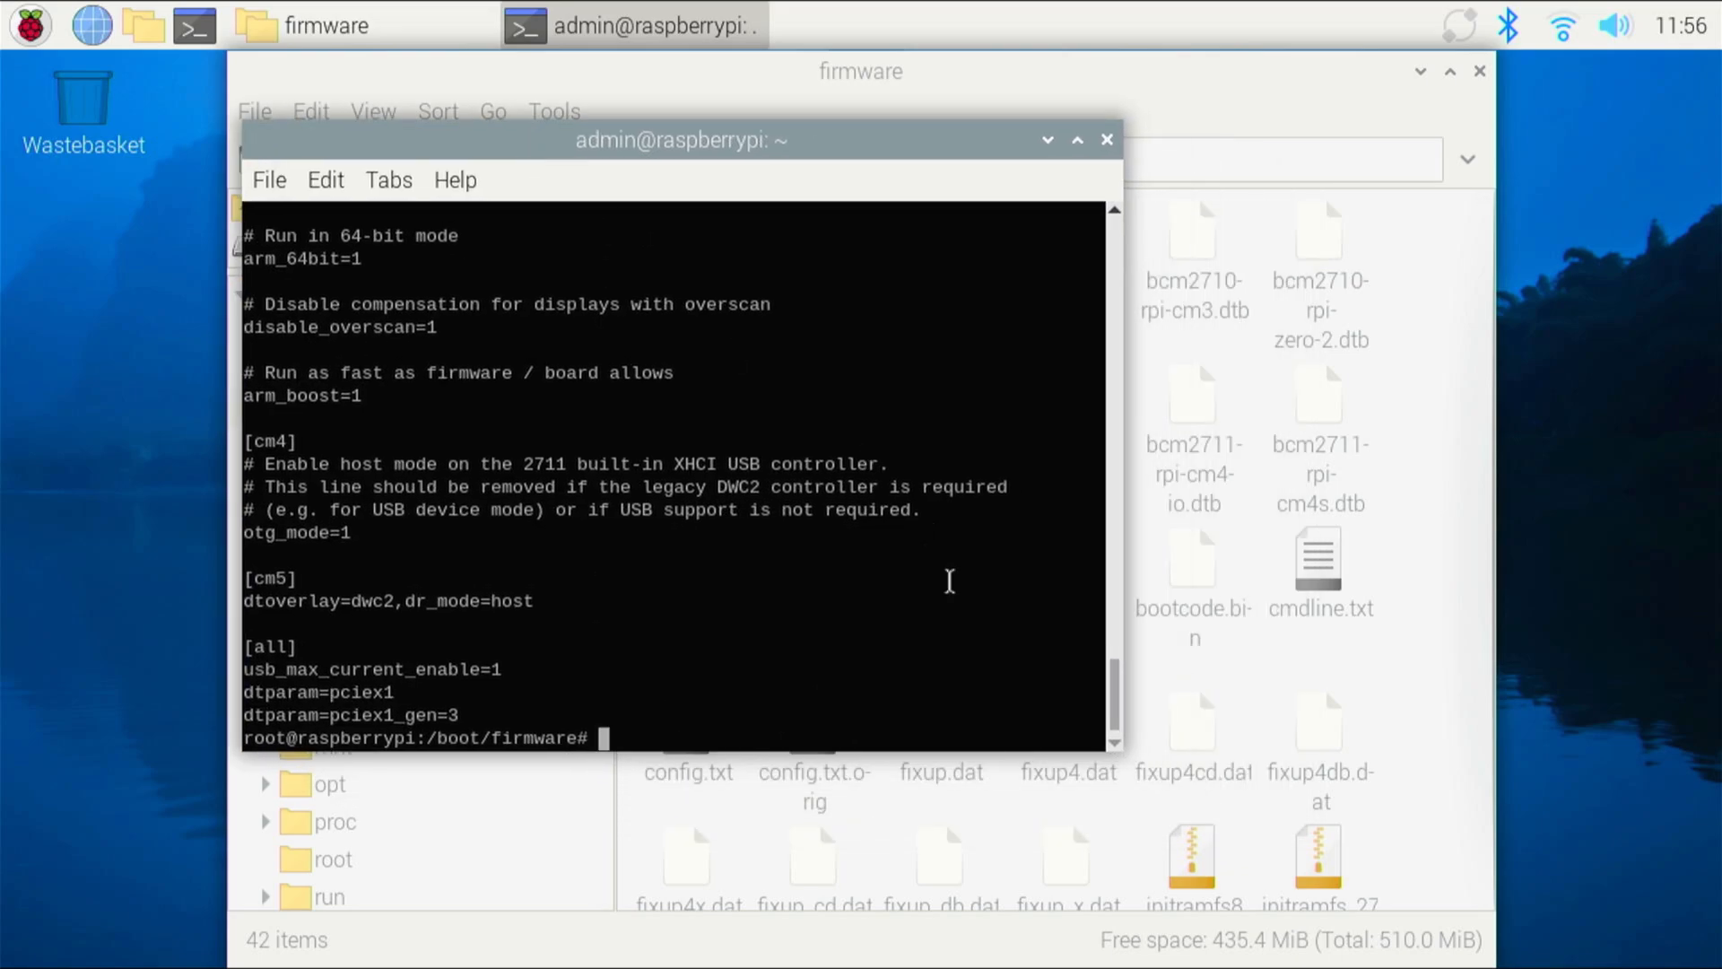
pyautogui.moveTo(1119, 756); pyautogui.dragTo(1639, 906)
pyautogui.write('sudo rpi-eeprom-config --edi')
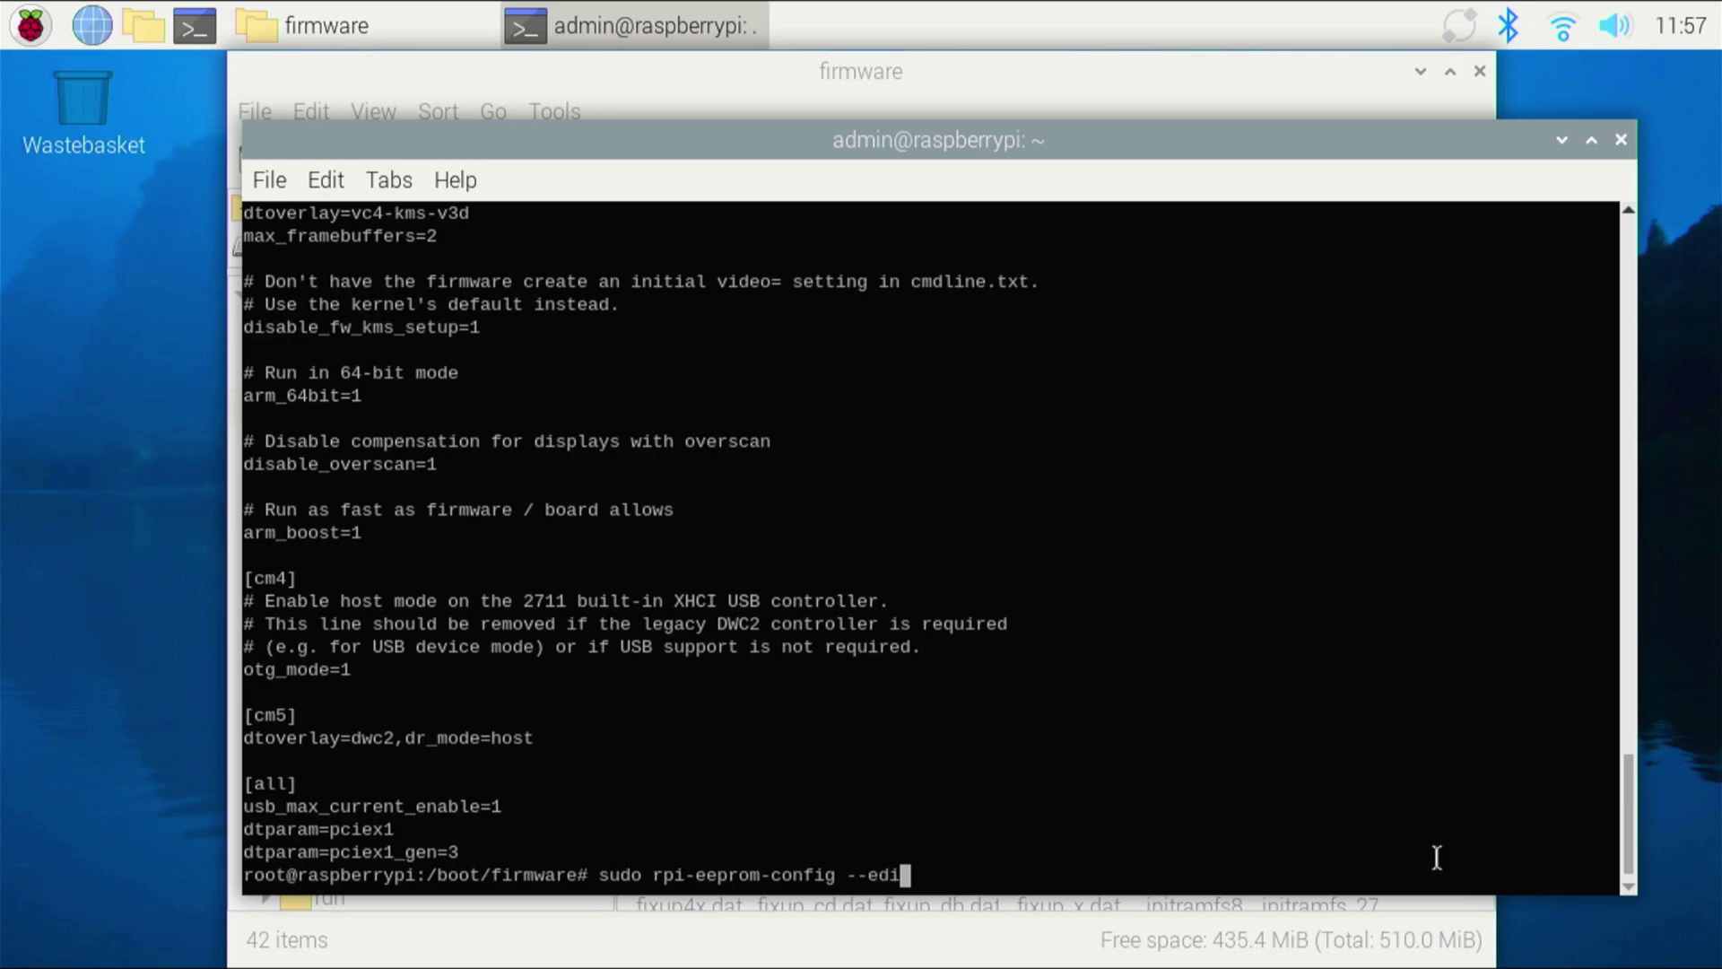
pyautogui.write('t')
# Edit the EEPROM config with BOOT_ORDER=0xf416 in rpi-eeprom-config, write it out and apply the update.
pyautogui.press('Return')
pyautogui.write('BOOT_ORDER=0xf416')
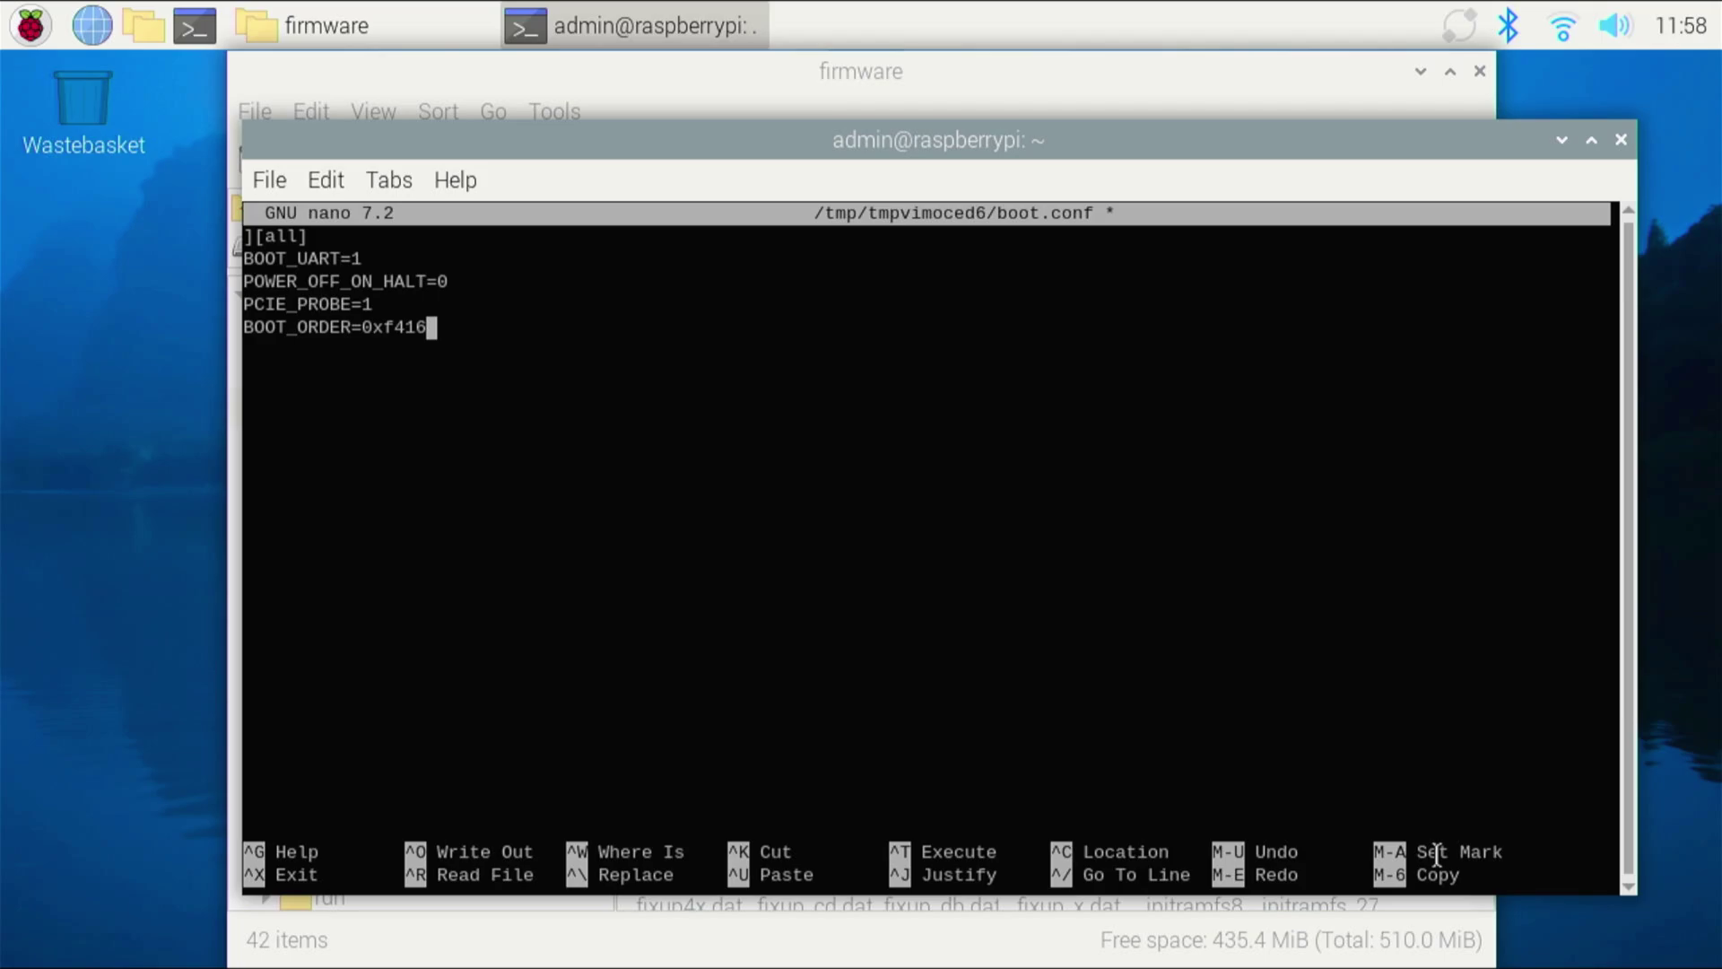
pyautogui.hotkey('ctrl', 'o')
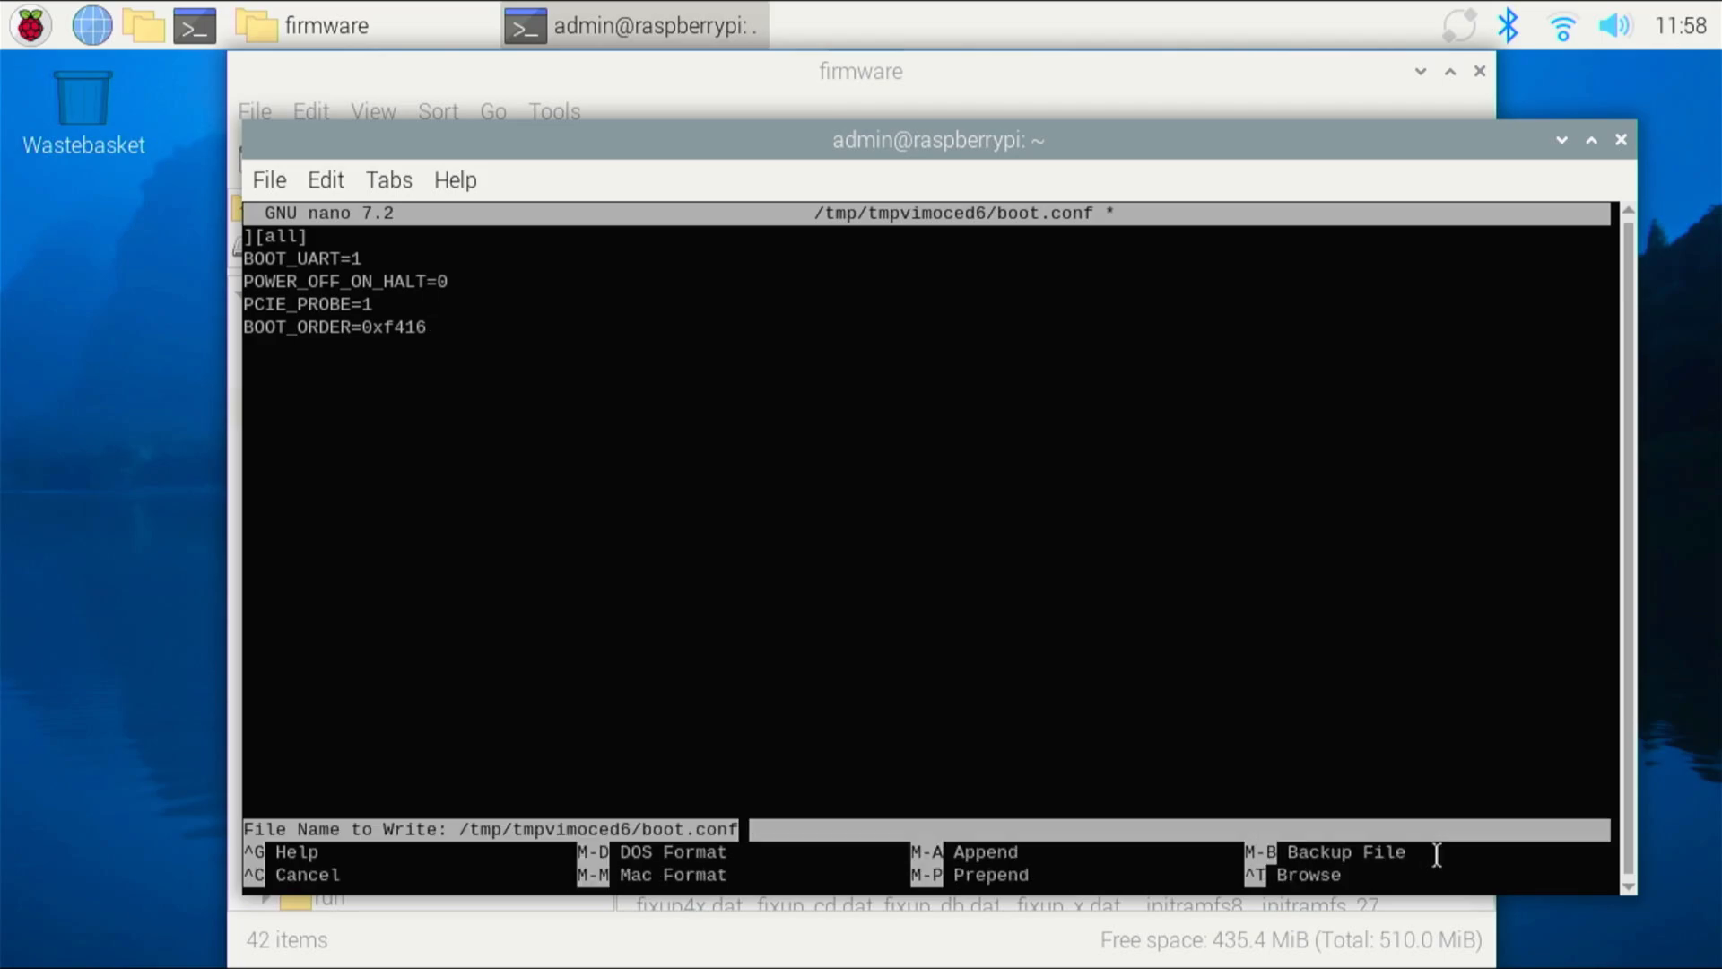
pyautogui.press('Return')
pyautogui.hotkey('ctrl', 'x')
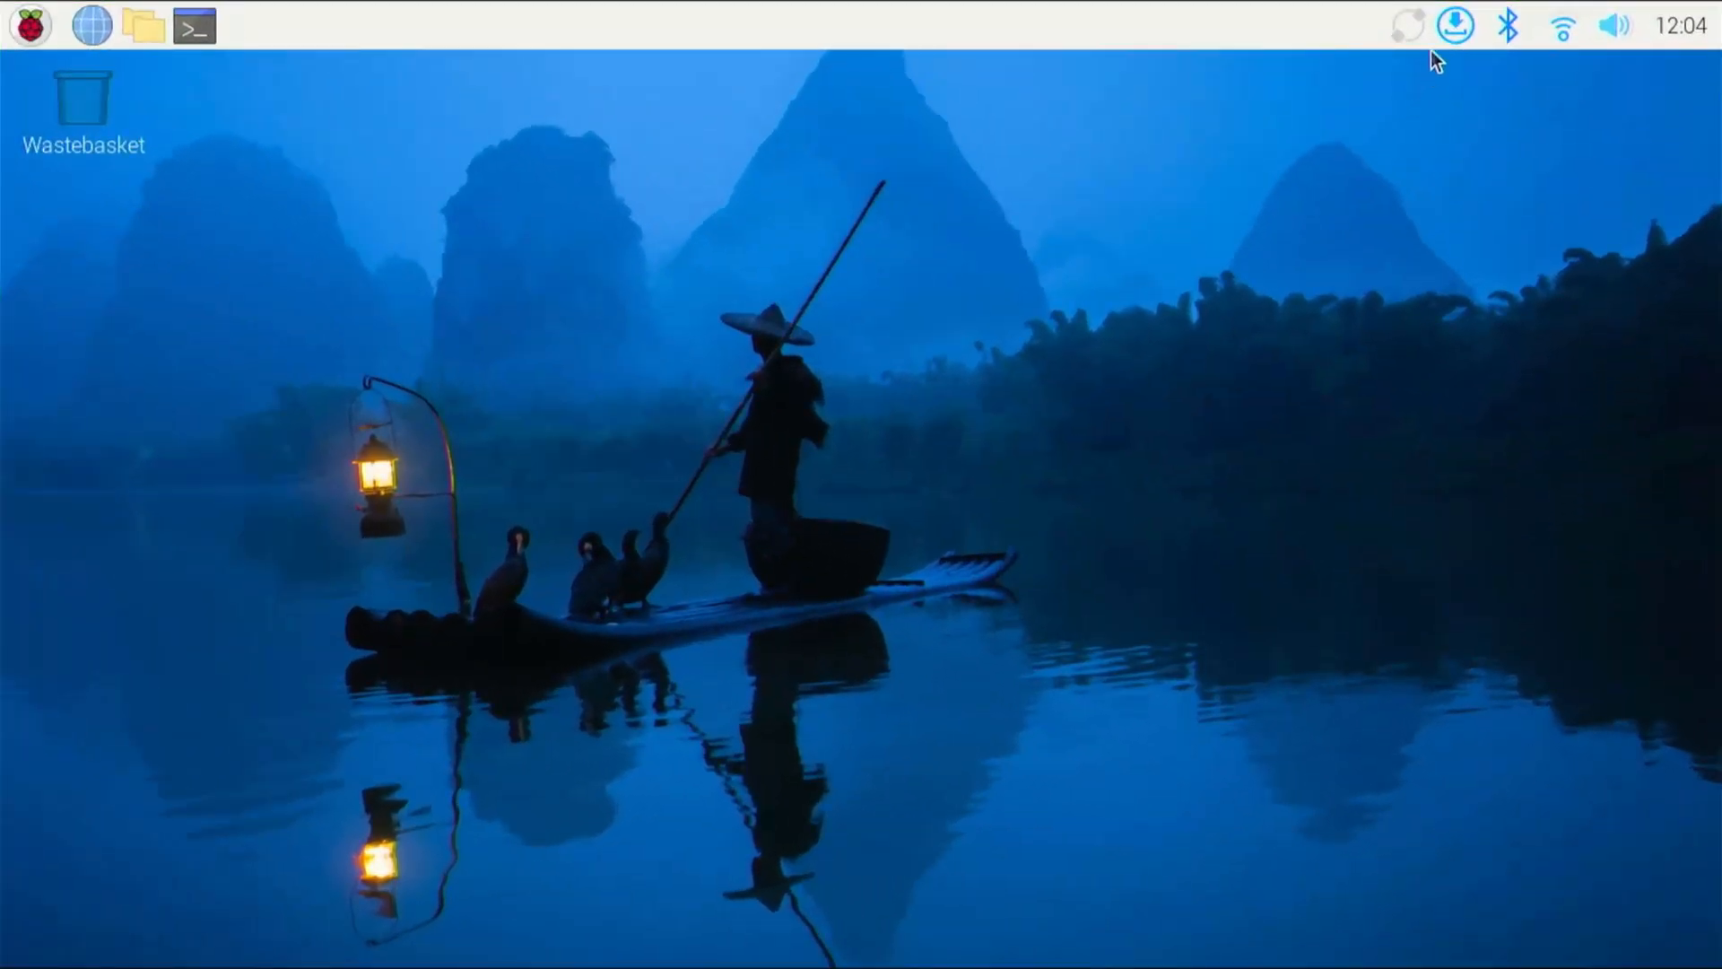
# Start installing the available updates from the tray updates menu.
pyautogui.click(1460, 28)
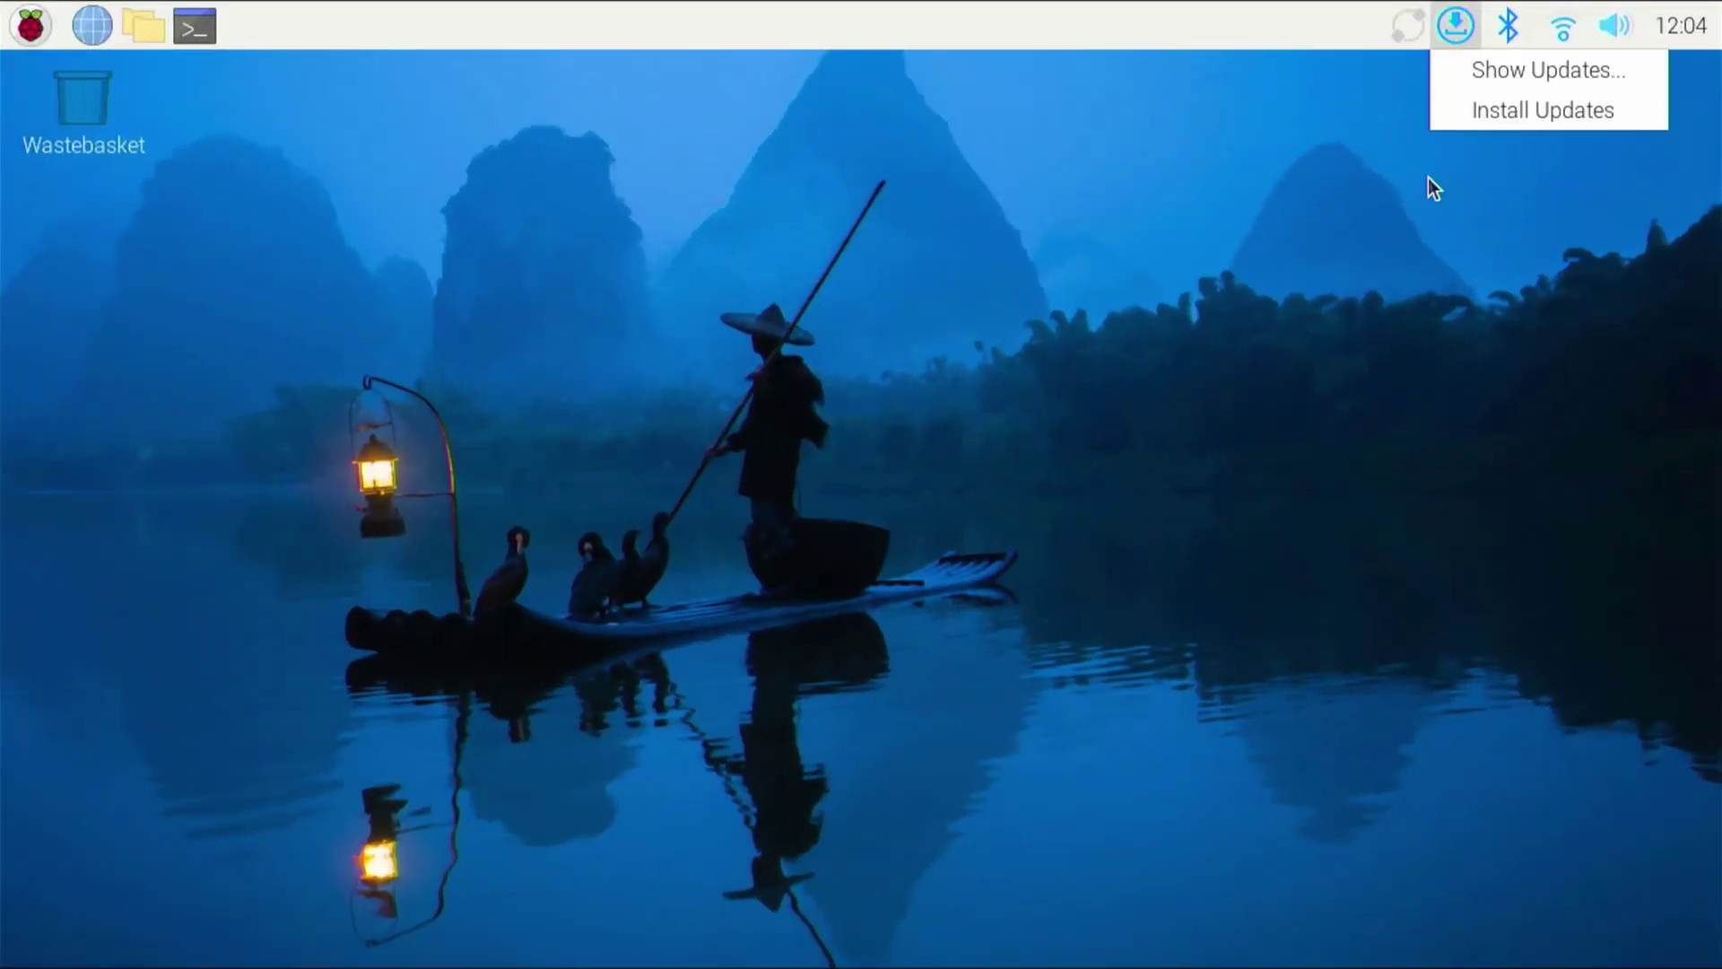
pyautogui.click(1541, 109)
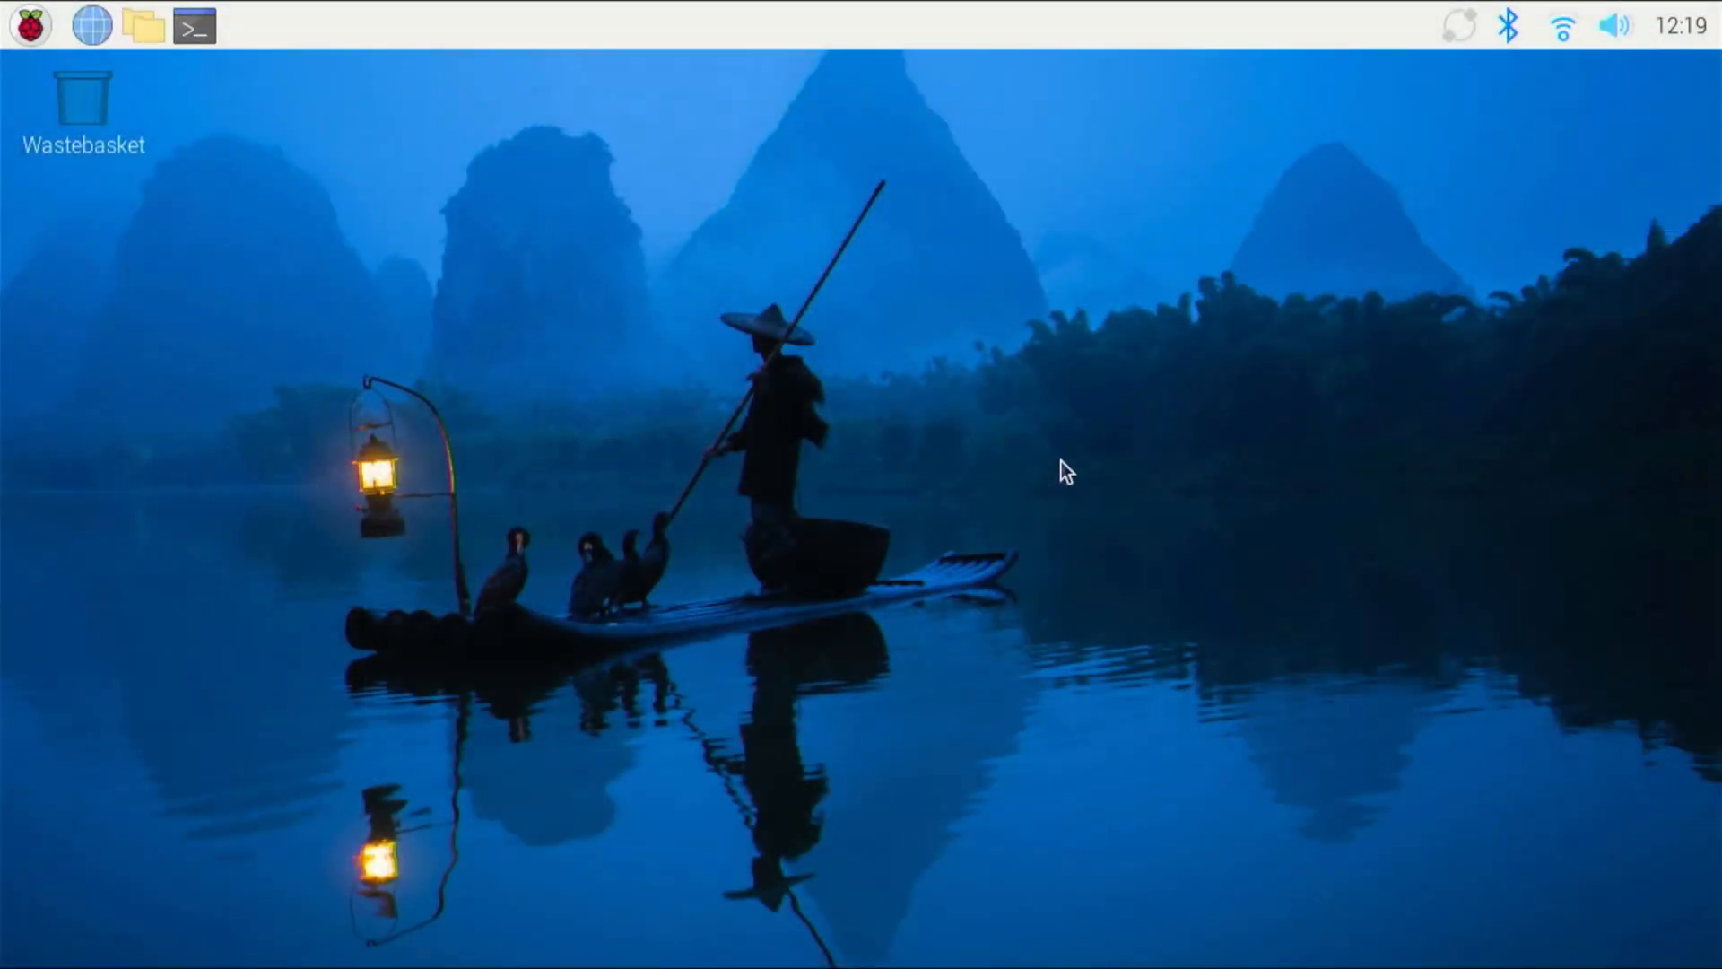
# Bring up a new terminal and enlarge it to nearly full screen.
pyautogui.rightClick(814, 394)
pyautogui.click(763, 383)
pyautogui.click(193, 27)
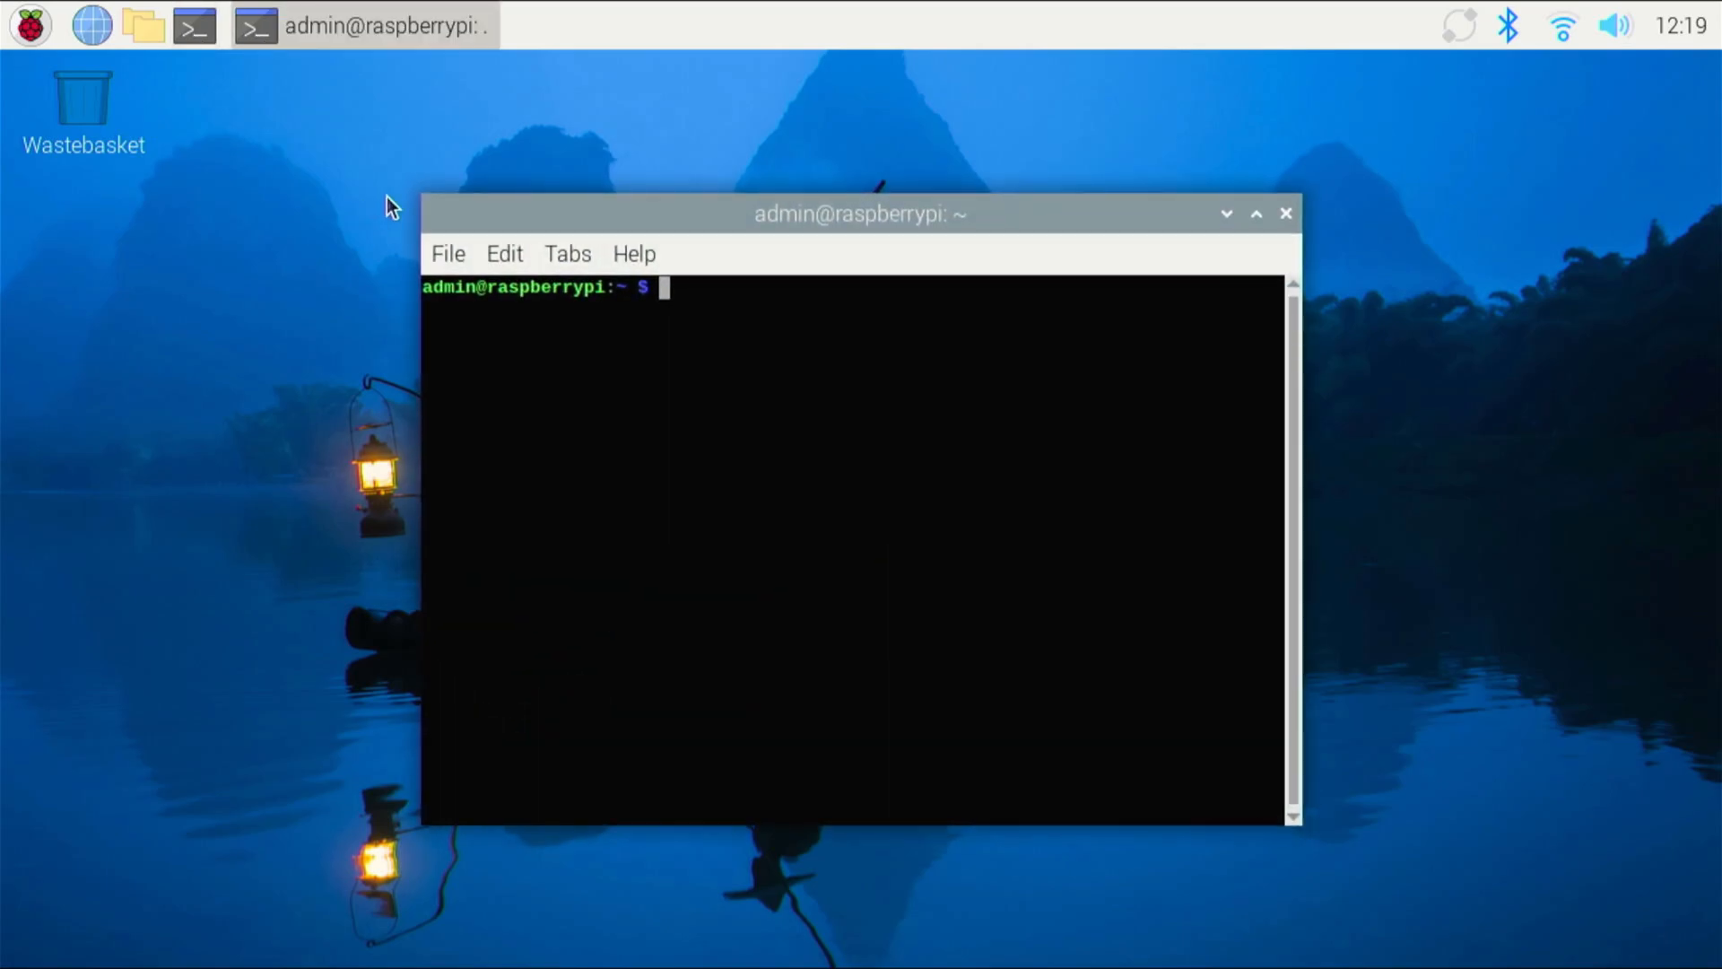
pyautogui.moveTo(390, 191); pyautogui.dragTo(32, 62)
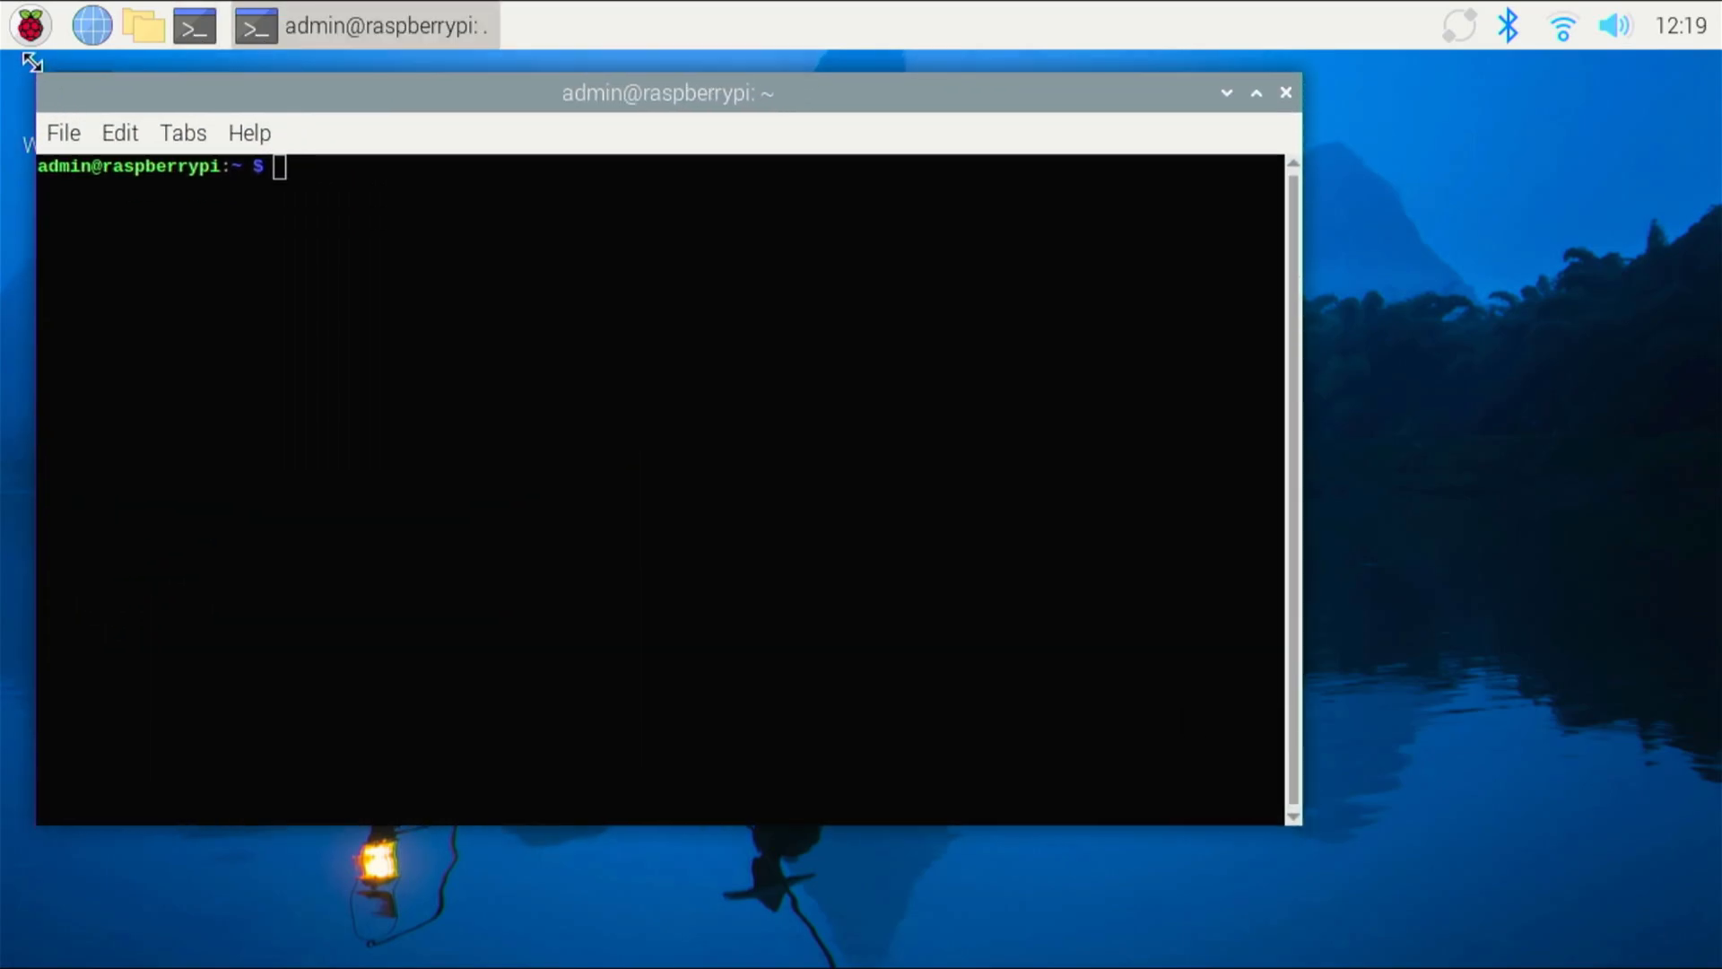
pyautogui.moveTo(1300, 838); pyautogui.dragTo(1675, 935)
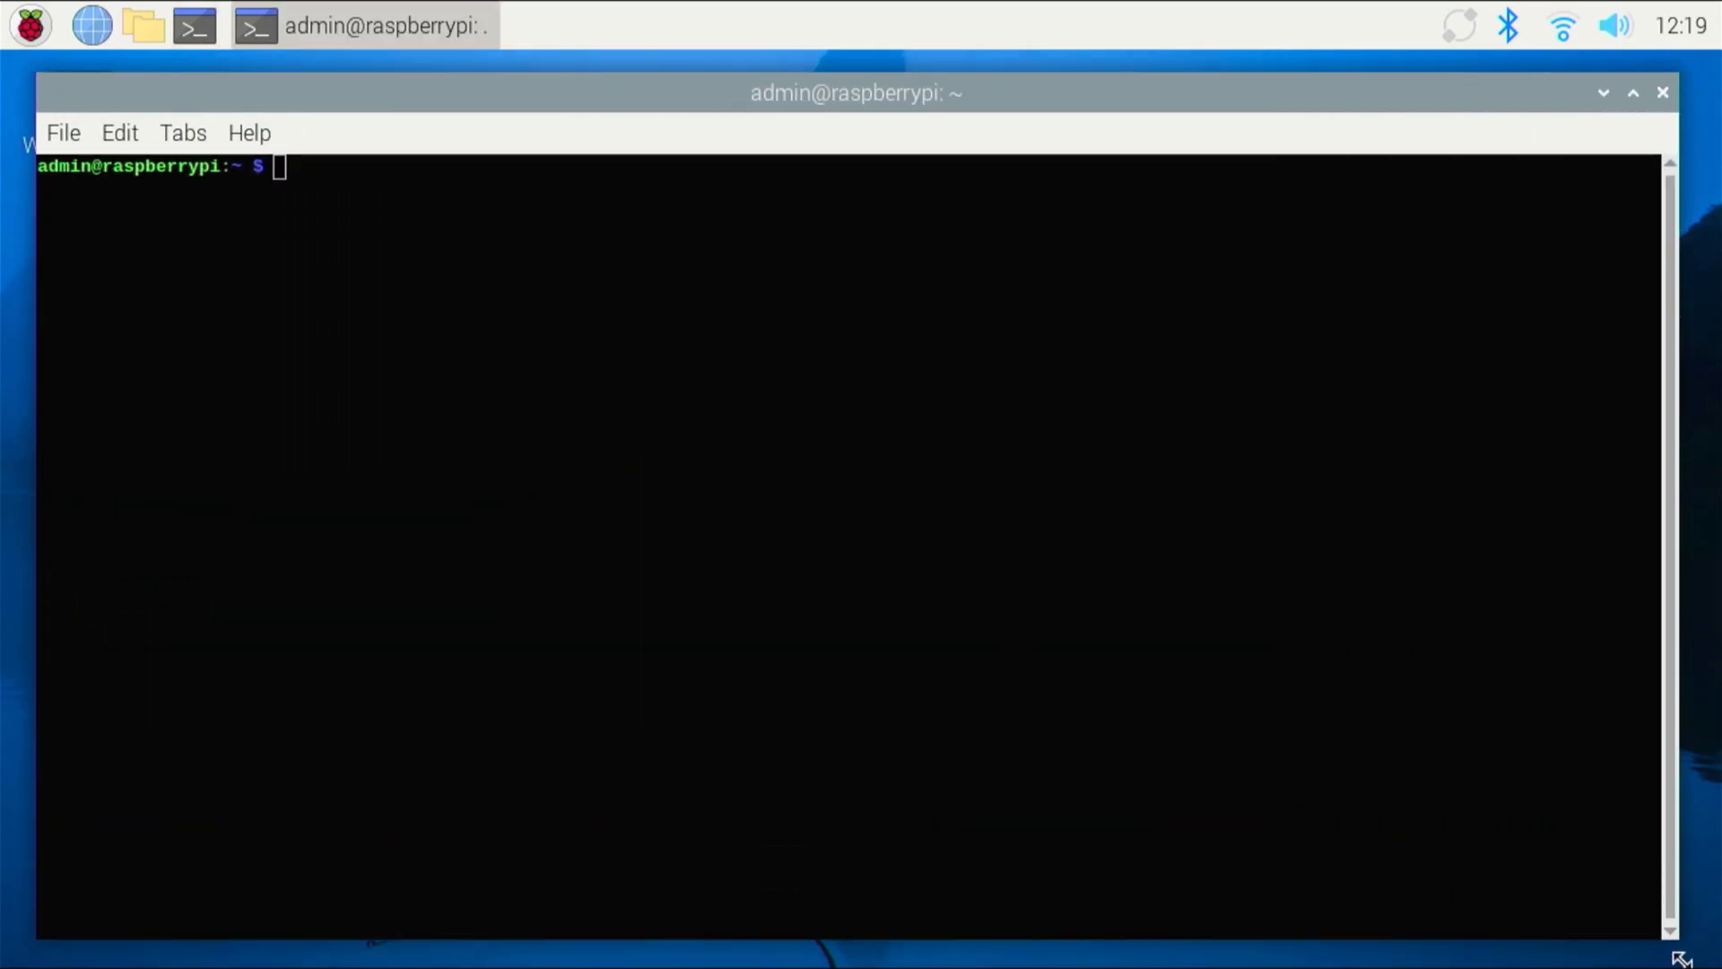
# Paste and run the PiBenchmarks Storage.sh curl | sudo bash command.
pyautogui.hotkey('ctrl', 'shift', 'v')
pyautogui.press('Return')
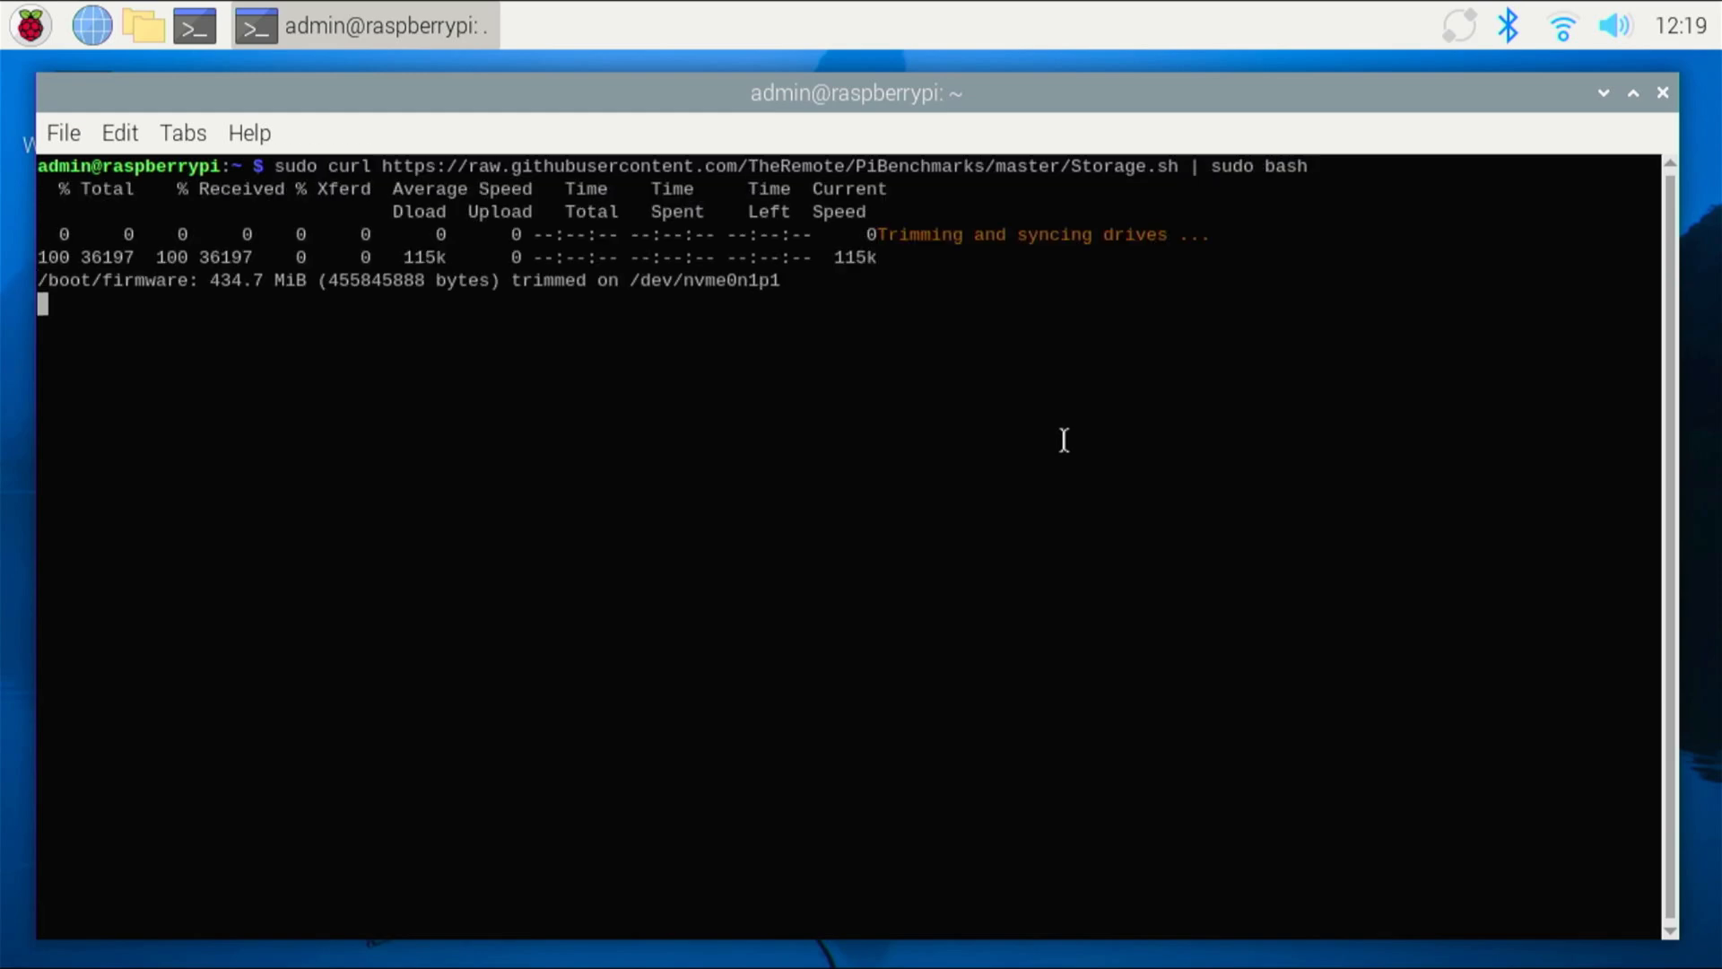